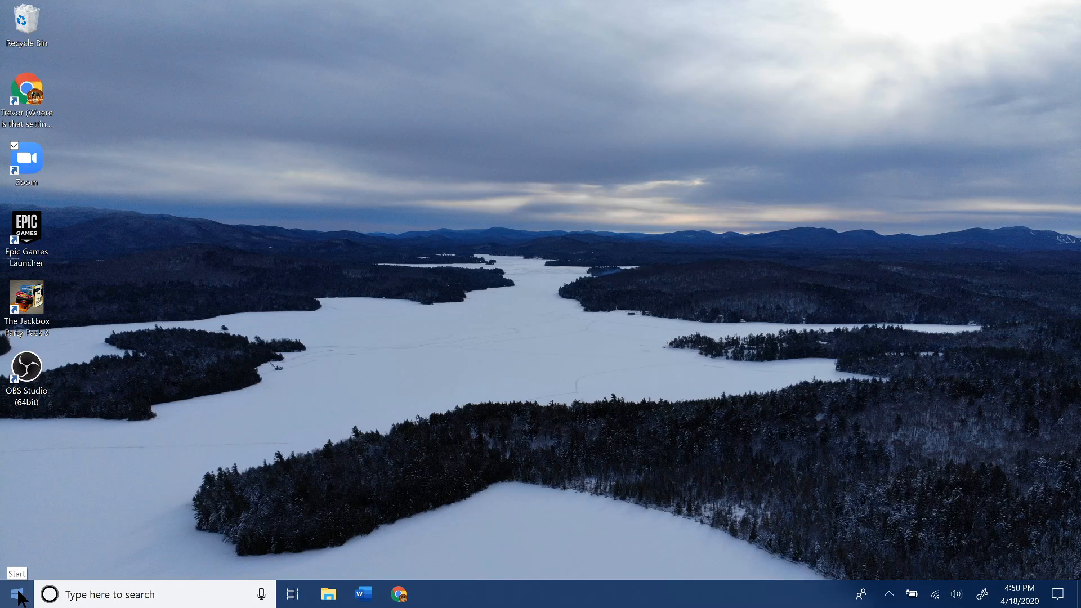
# - Open the Personalization category of Windows Settings
pyautogui.click(18, 598)
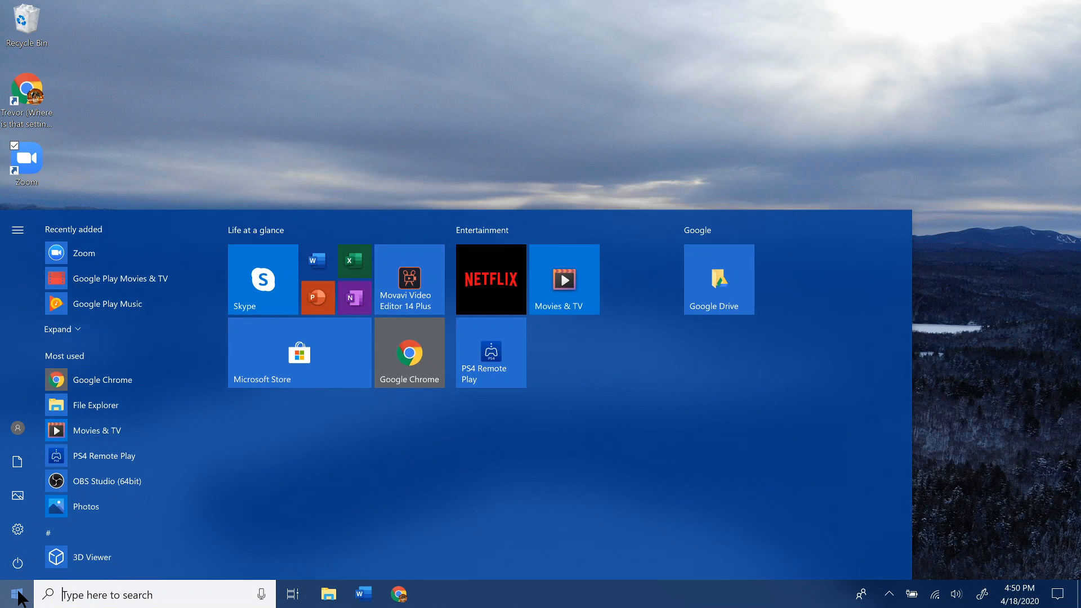
pyautogui.click(13, 524)
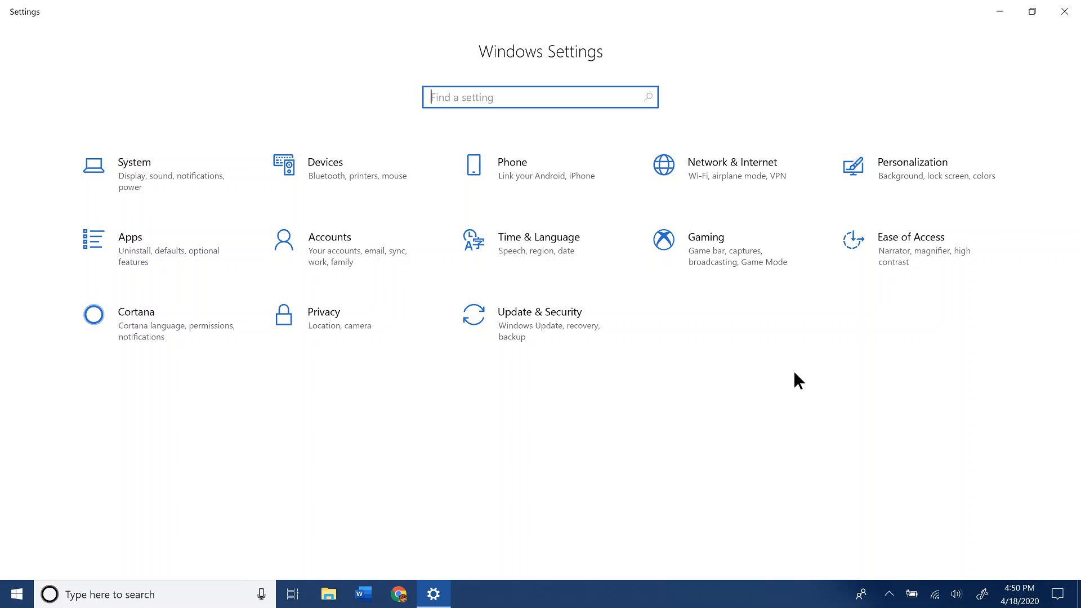
pyautogui.click(929, 175)
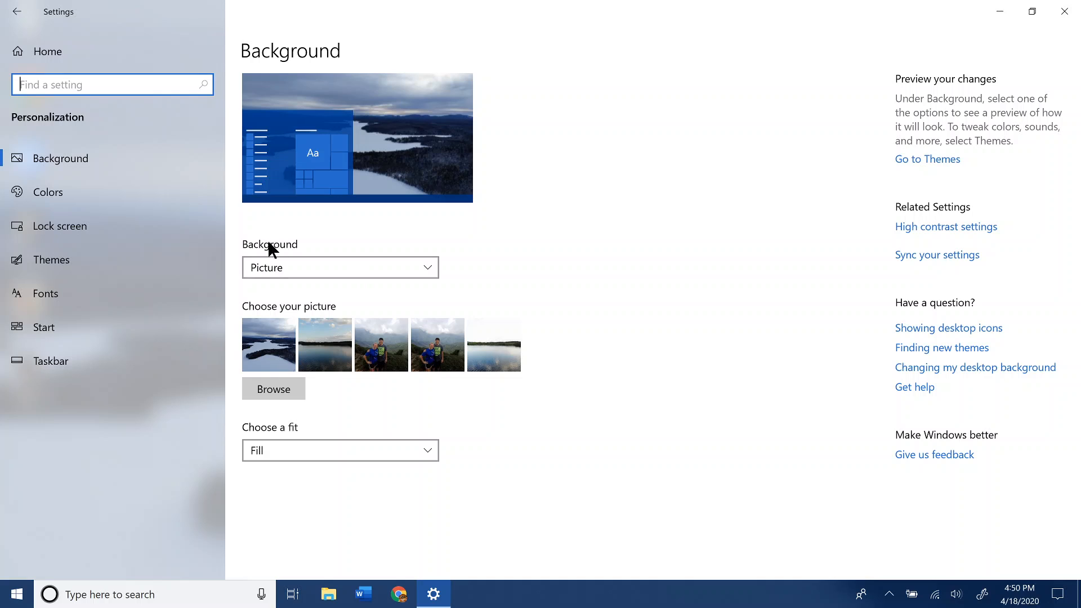
# - Switch the desktop background to a solid color, trying Purple shadow dark and the neighboring blue
pyautogui.click(325, 267)
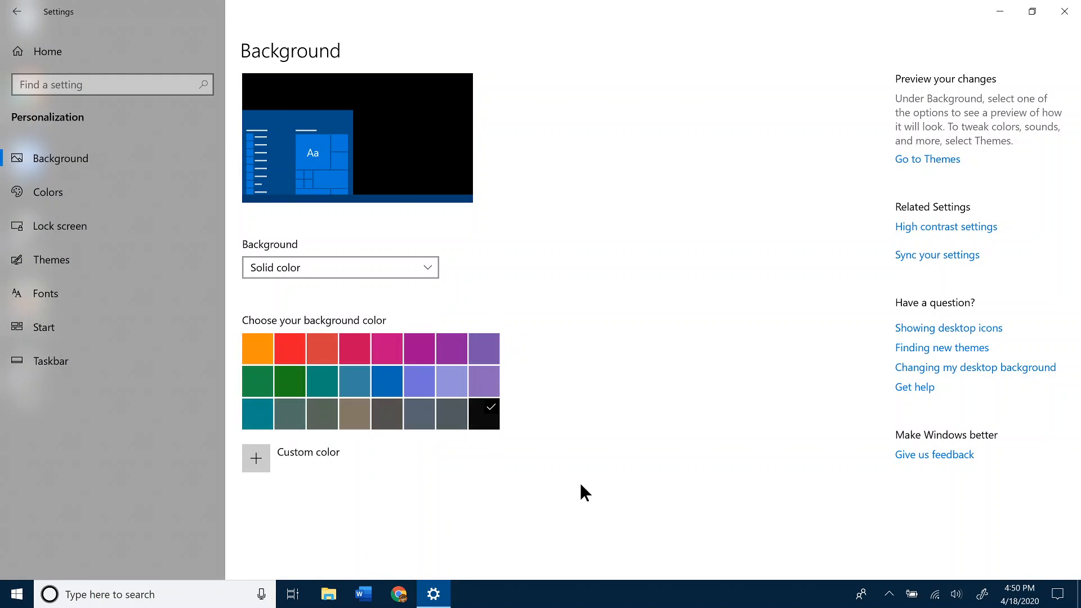
pyautogui.click(415, 384)
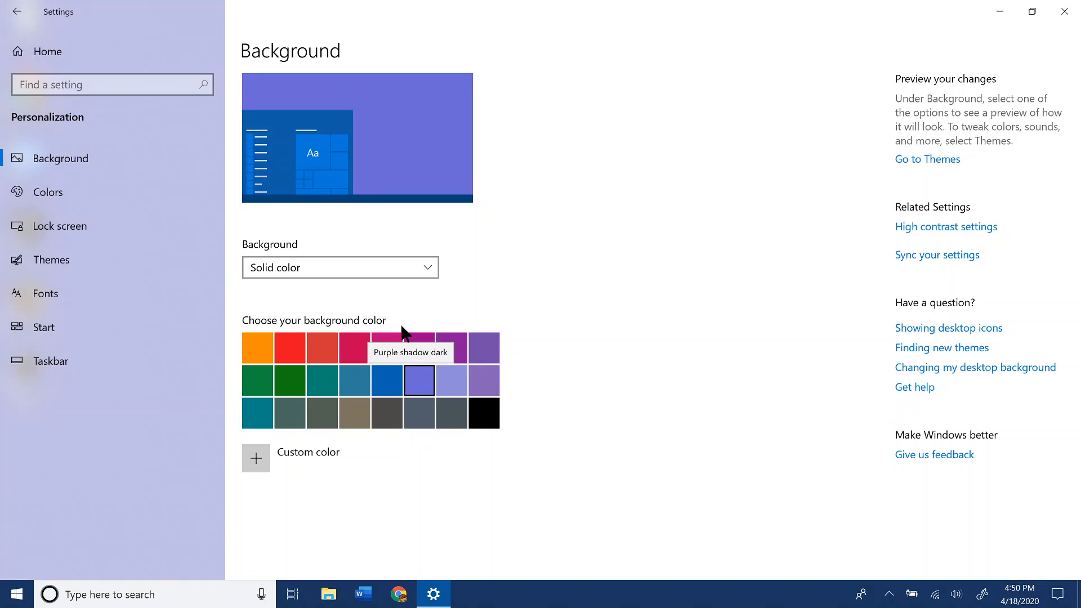
pyautogui.press('Left')
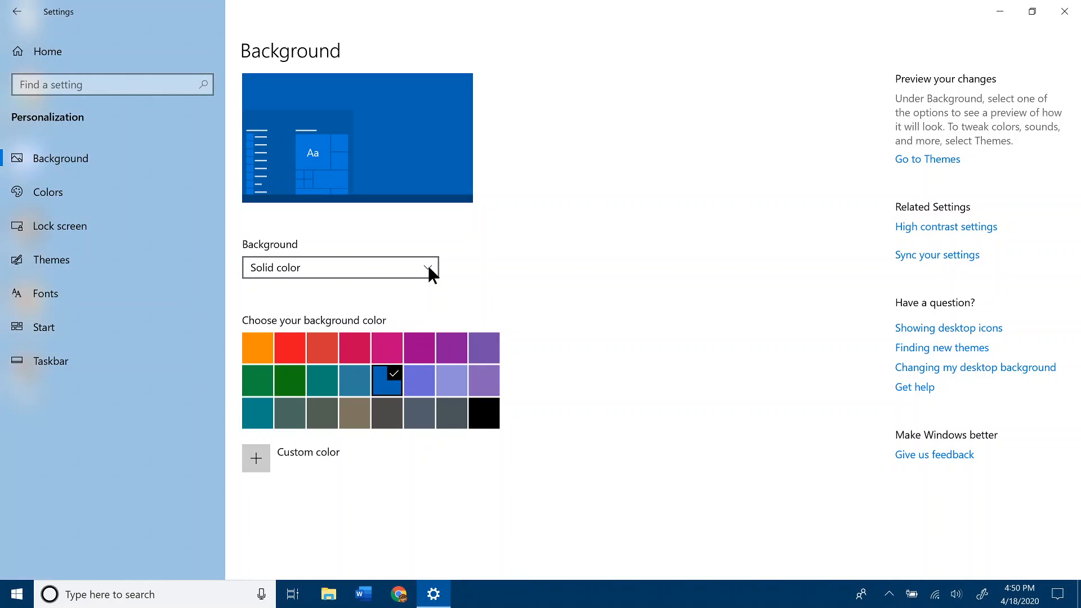
# - Return the desktop background type to Picture and browse the picture files without choosing one
pyautogui.click(426, 267)
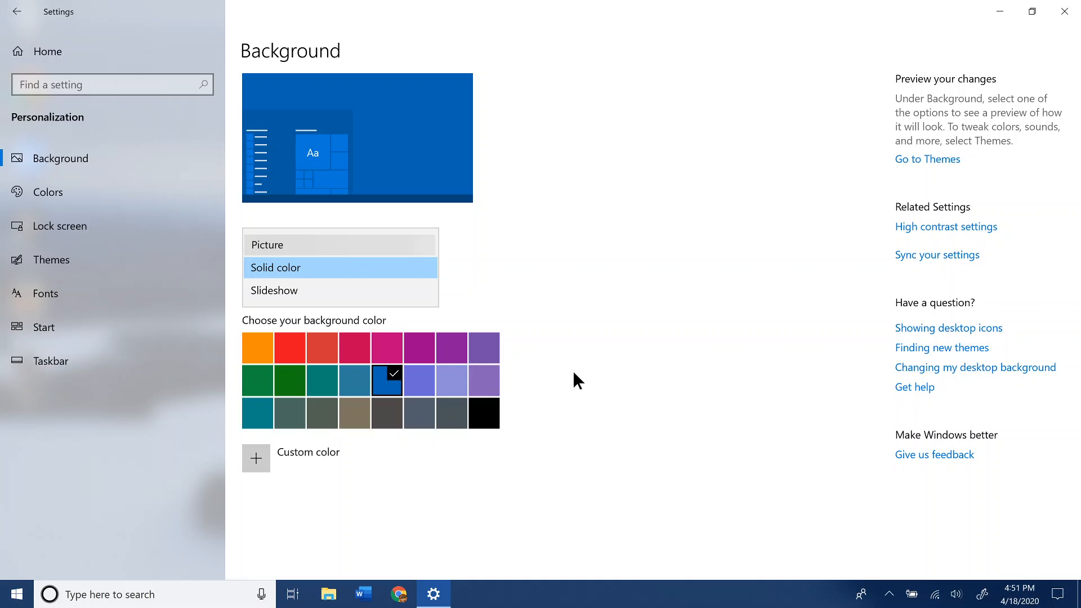
pyautogui.press('Up')
pyautogui.press('Return')
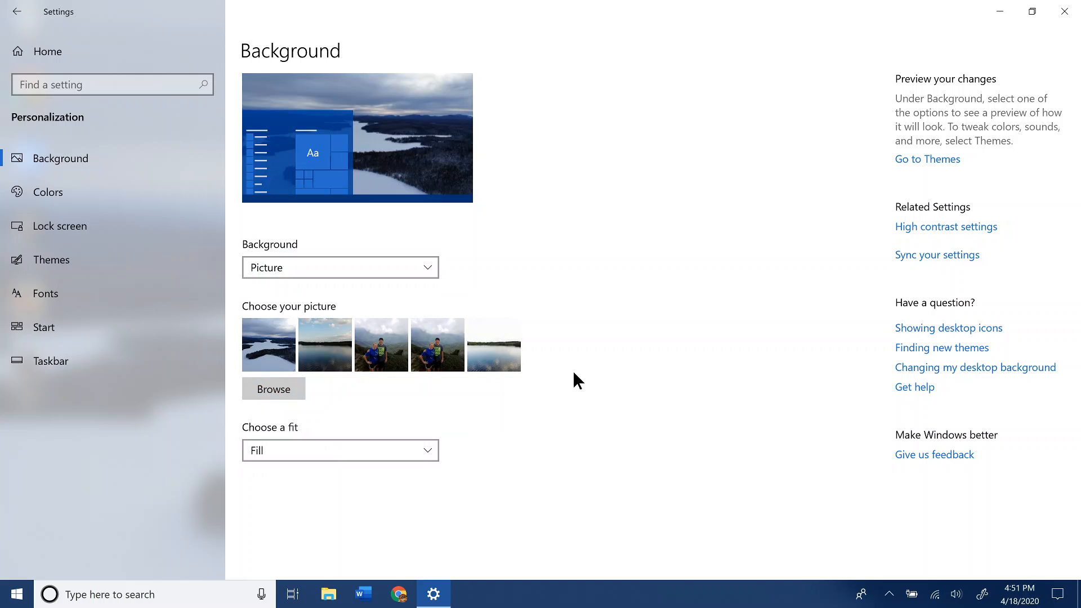
pyautogui.click(281, 388)
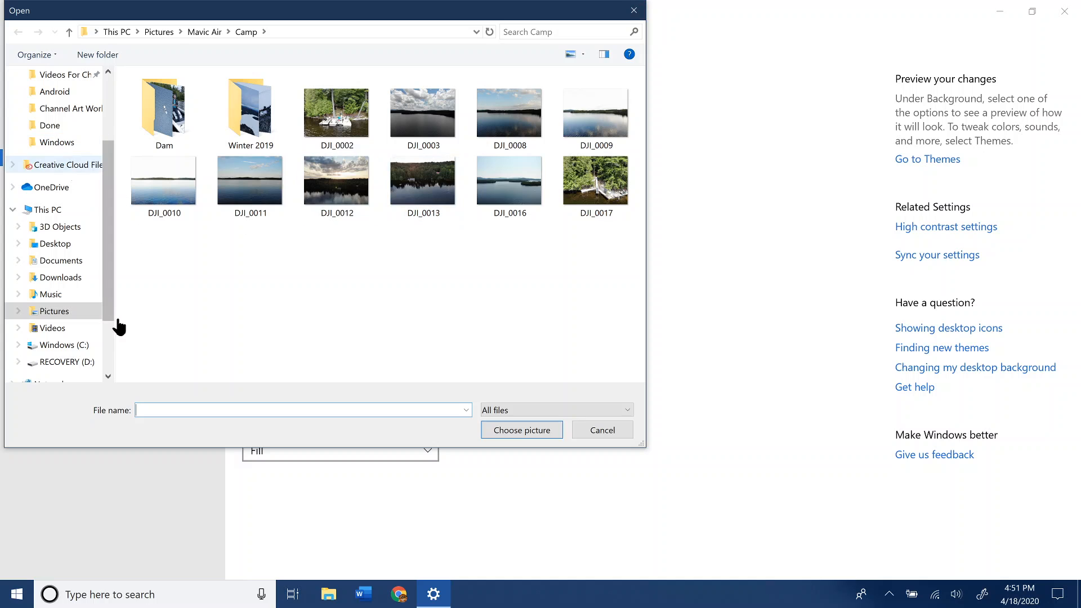
pyautogui.click(633, 10)
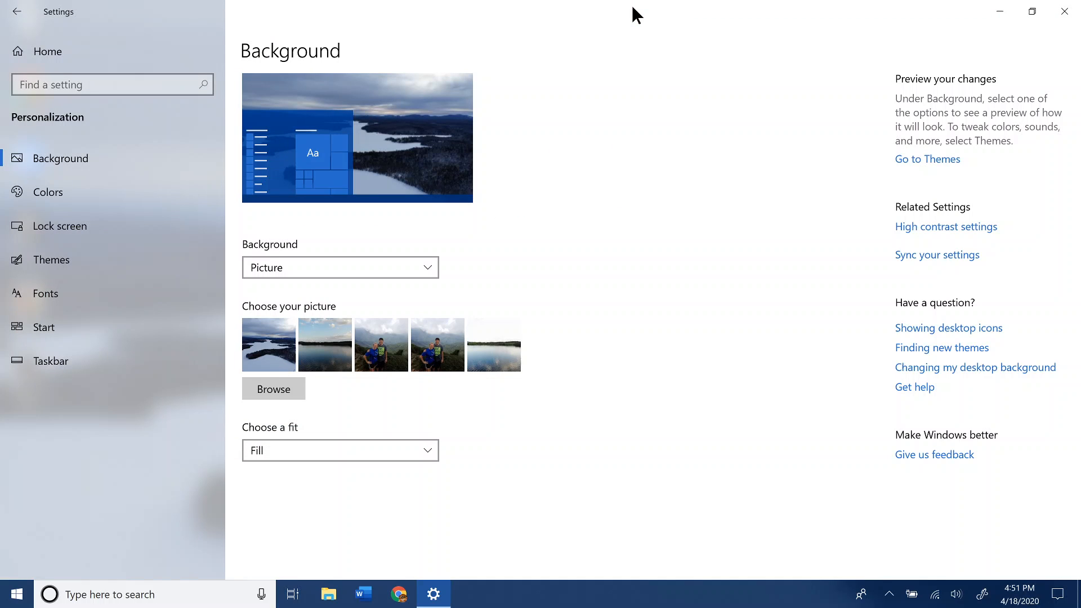
# - Try the Fit and Center options for the background picture and return the fit to Fill
pyautogui.click(428, 449)
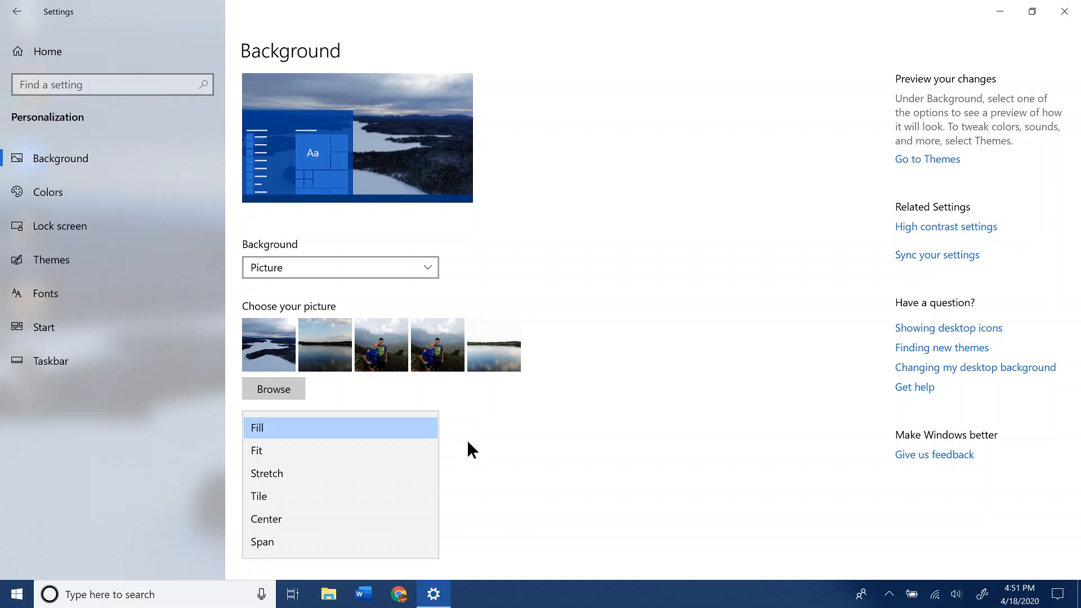
pyautogui.click(502, 439)
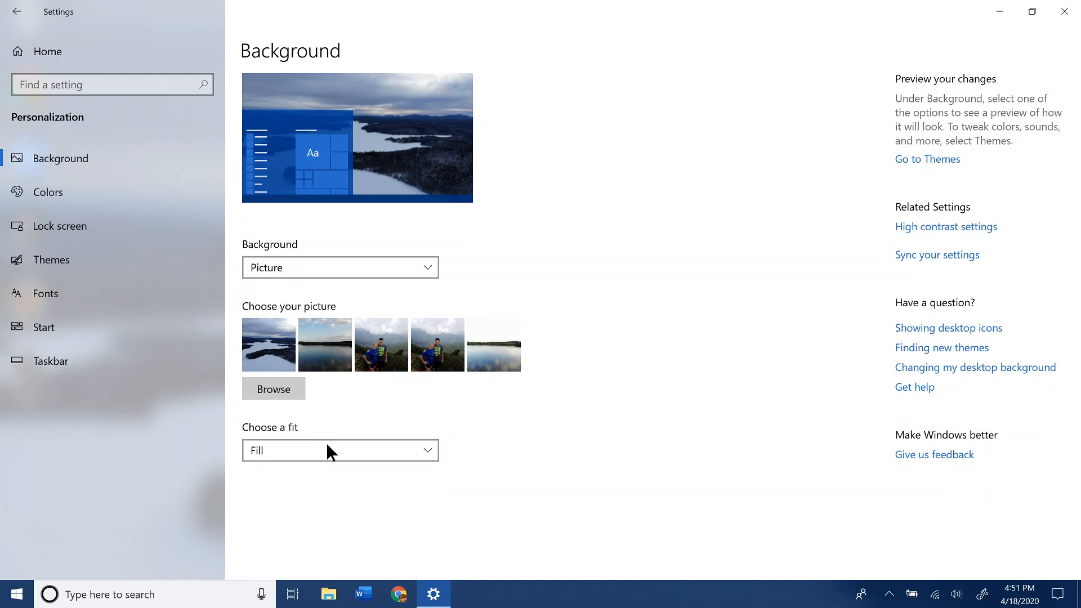
pyautogui.click(427, 450)
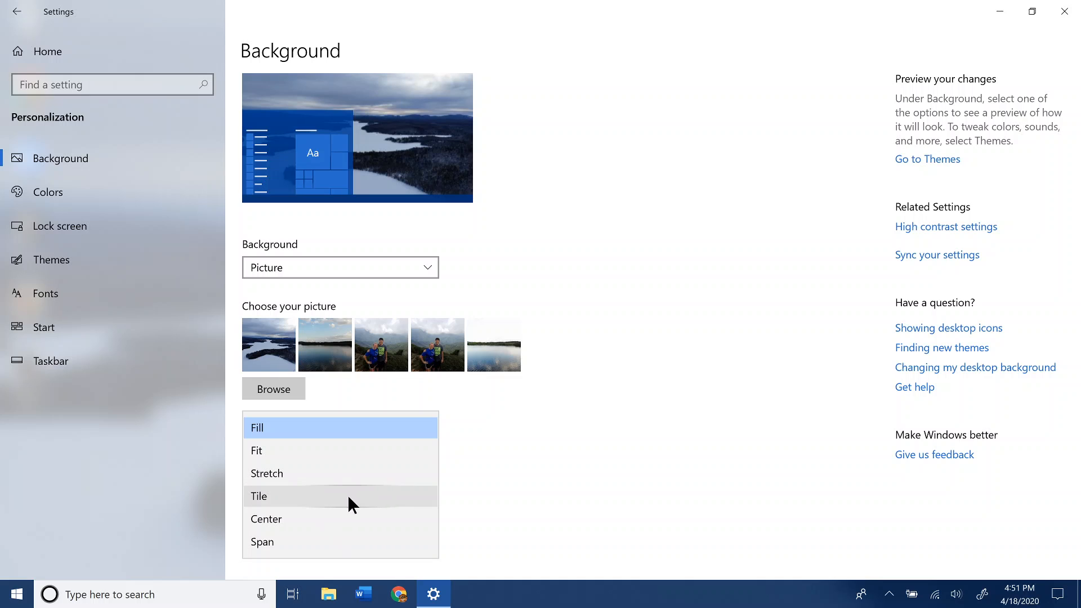
pyautogui.click(356, 449)
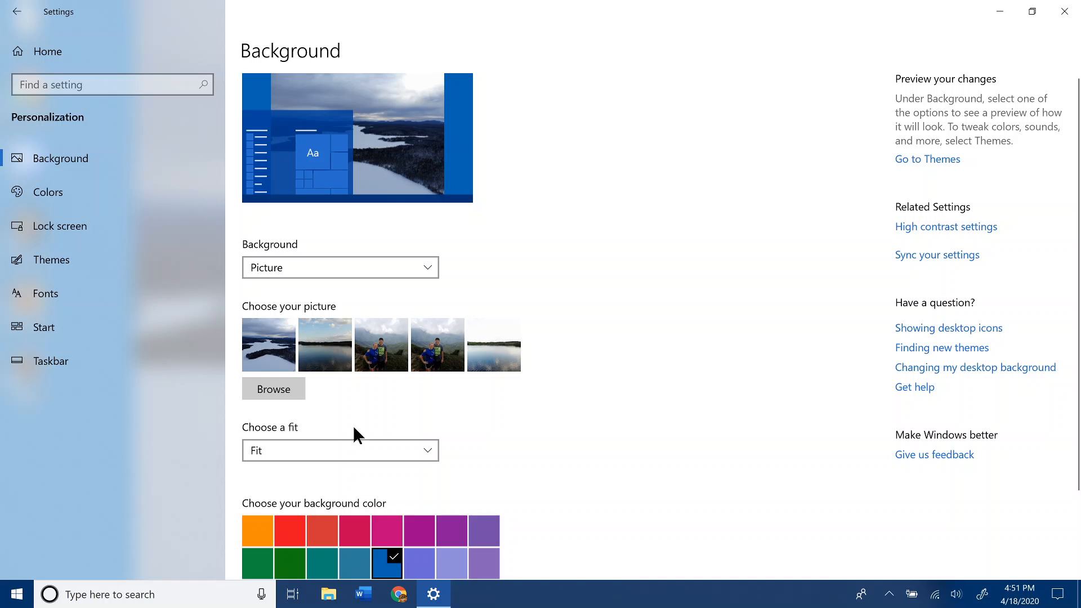
pyautogui.click(432, 455)
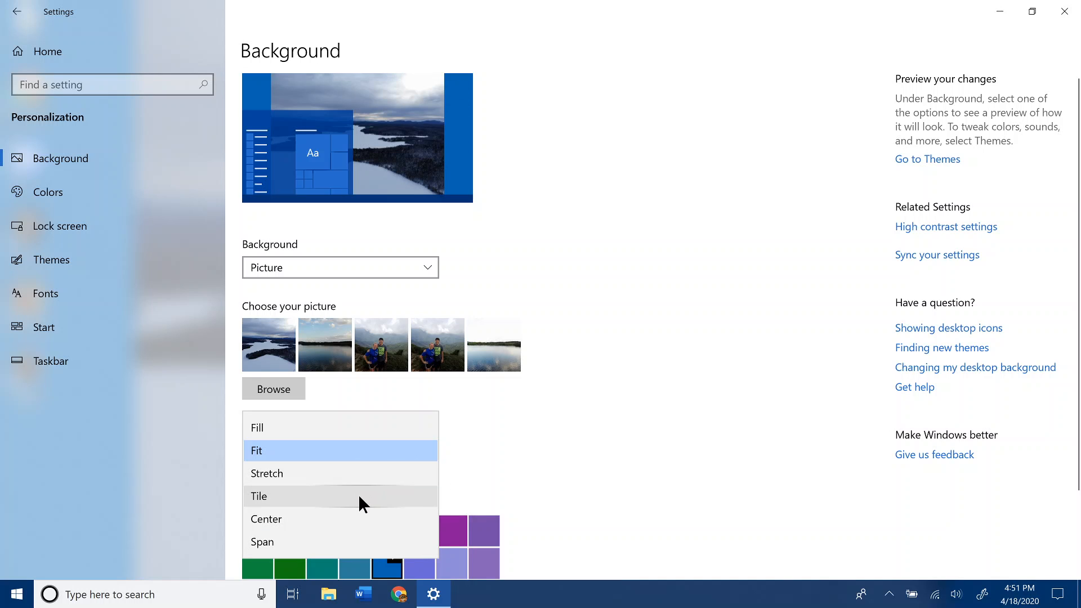
pyautogui.click(341, 516)
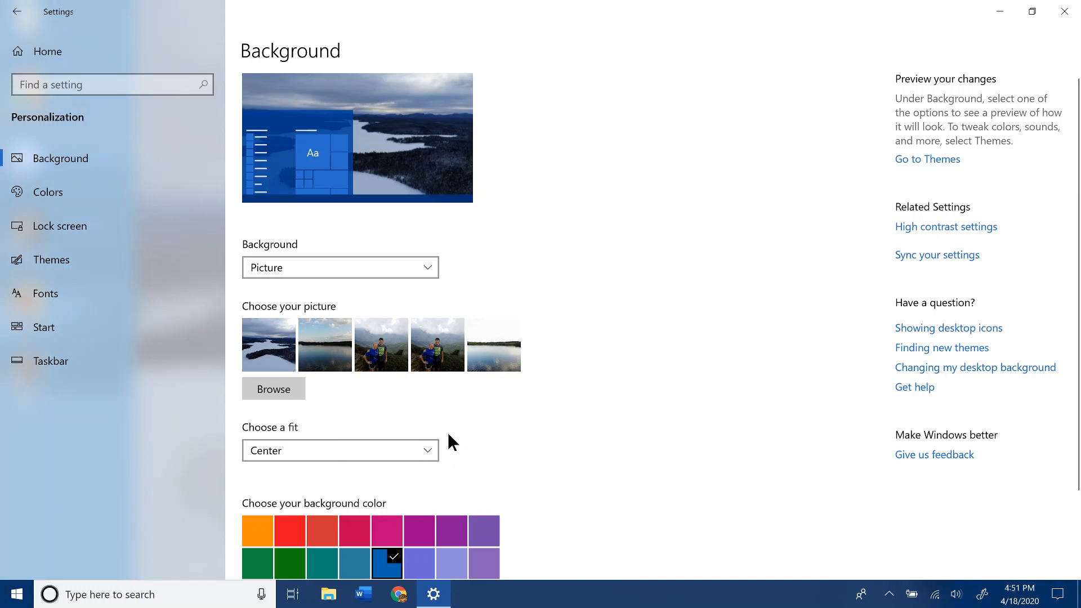
pyautogui.click(427, 448)
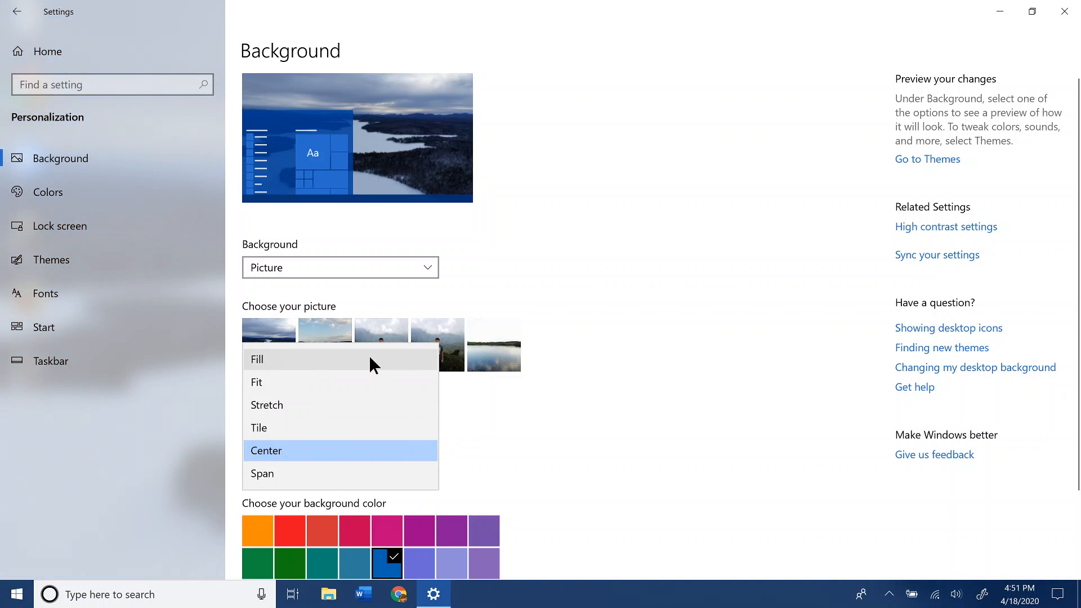
pyautogui.click(369, 359)
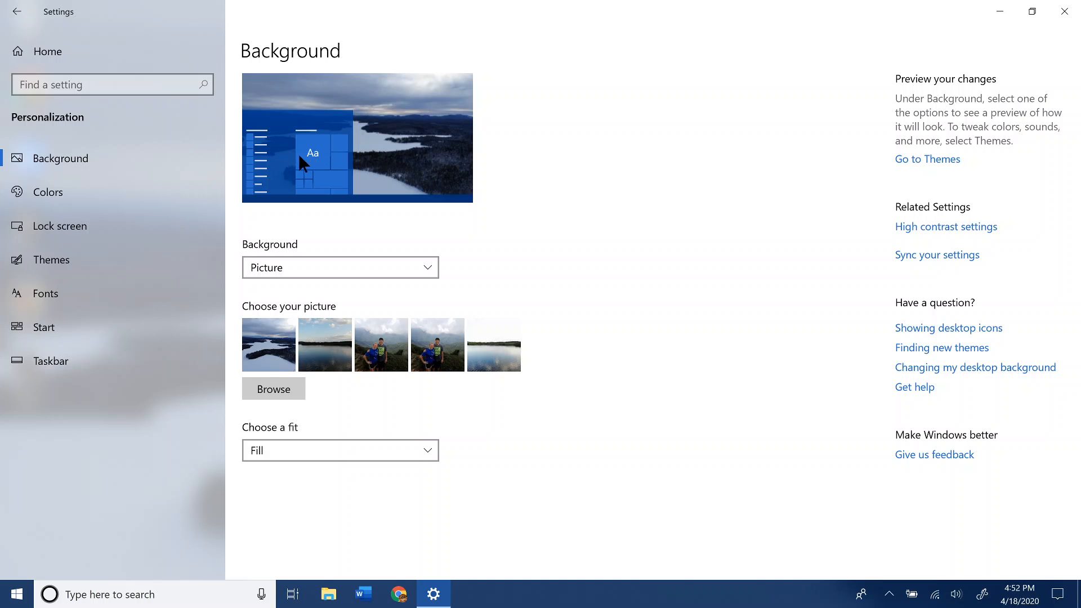
# - Set the accent color to dark green from the Windows colors in the Colors settings
pyautogui.click(94, 190)
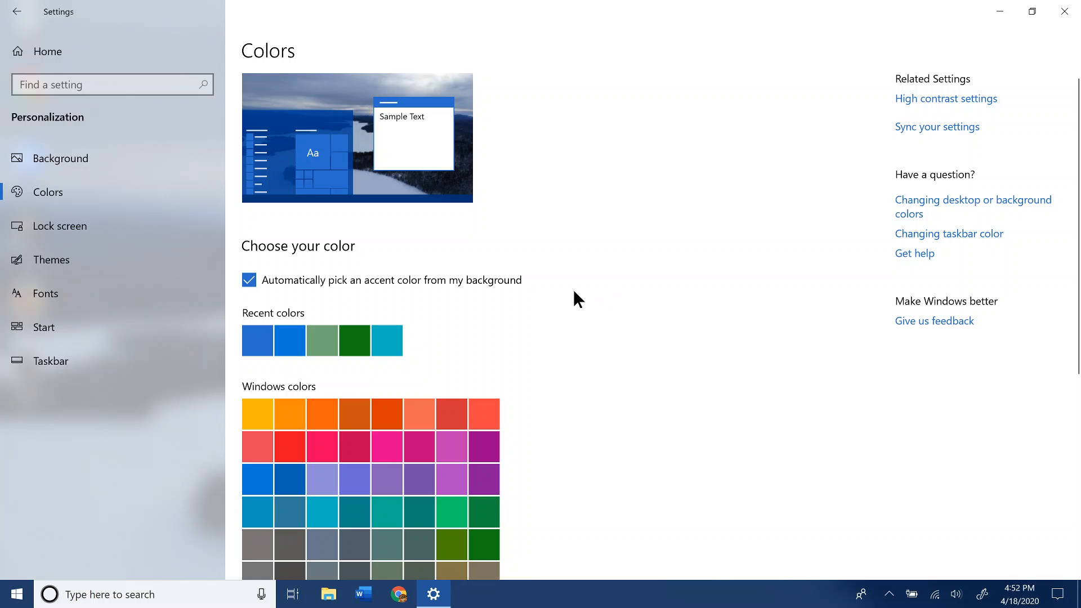
pyautogui.scroll(-1, 655, 236)
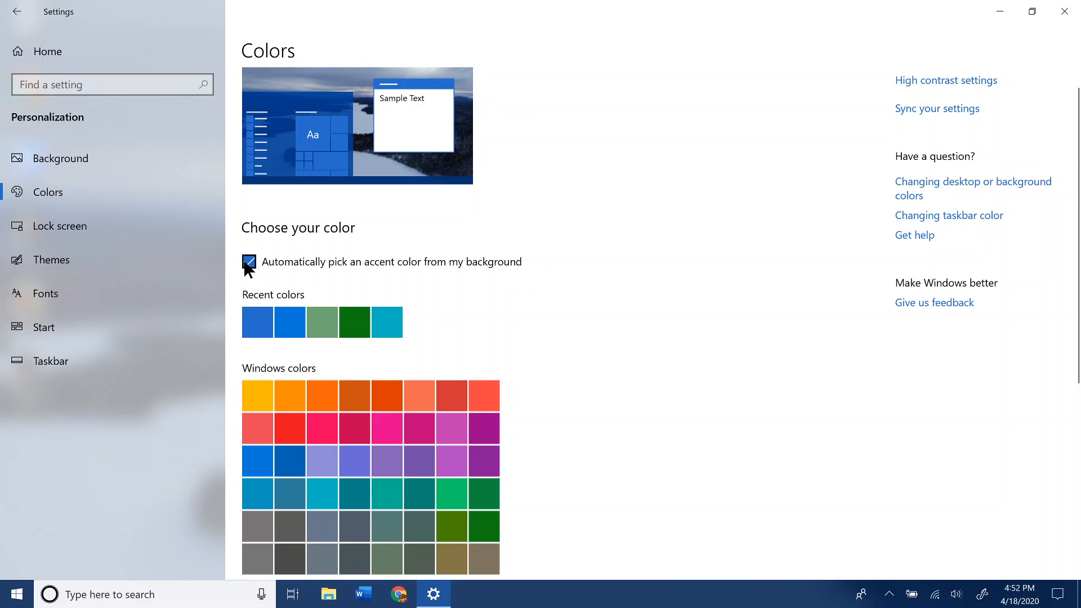
pyautogui.scroll(-2, 666, 417)
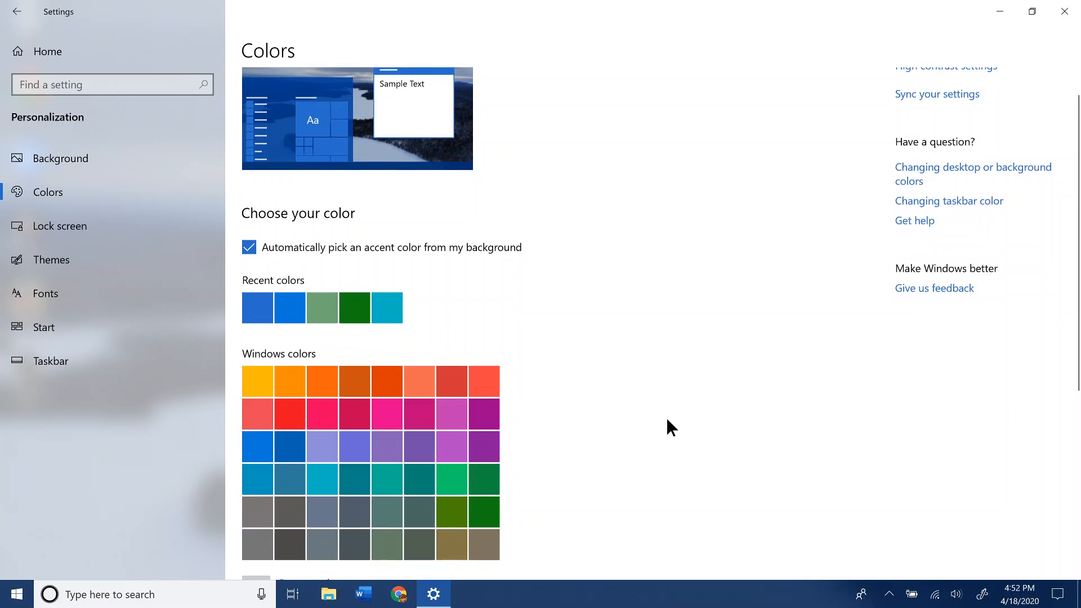
pyautogui.click(487, 475)
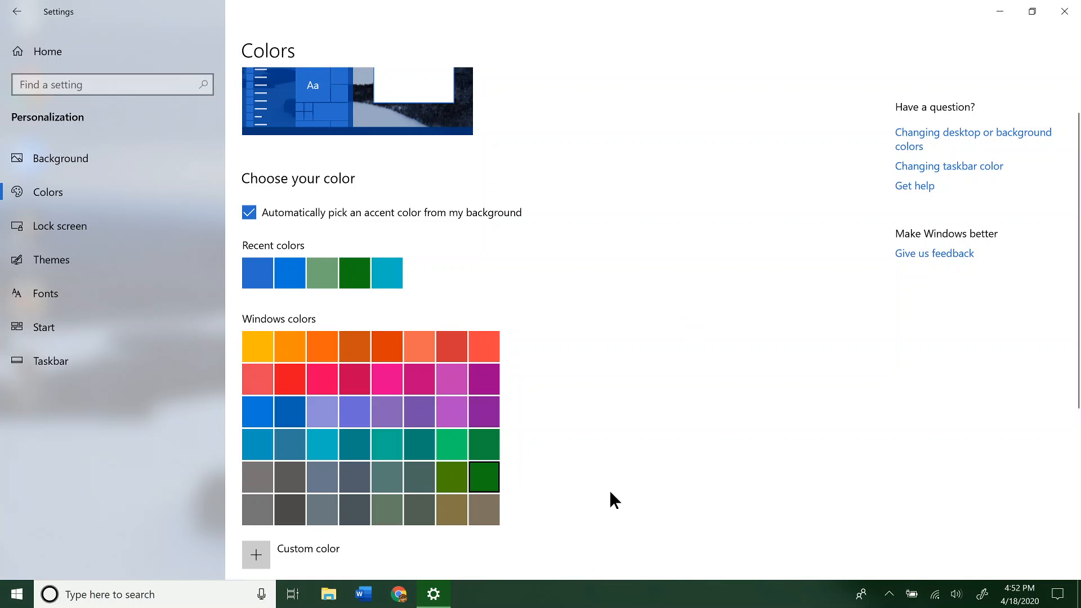
# - Try dark teal and purple shades as a custom accent color, and cancel the custom color choice
pyautogui.scroll(-2, 612, 401)
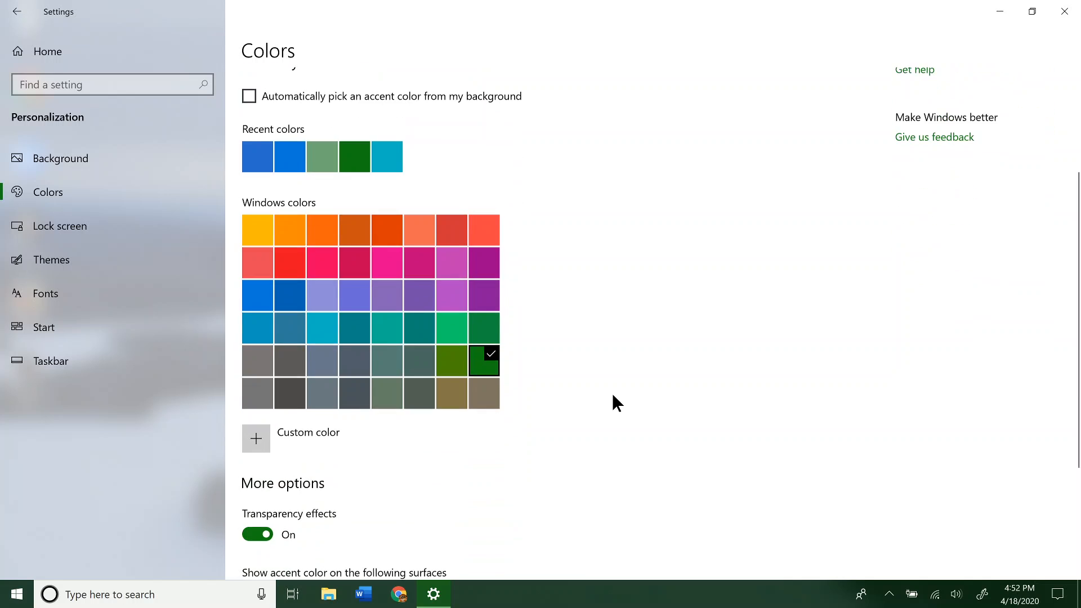
pyautogui.click(262, 434)
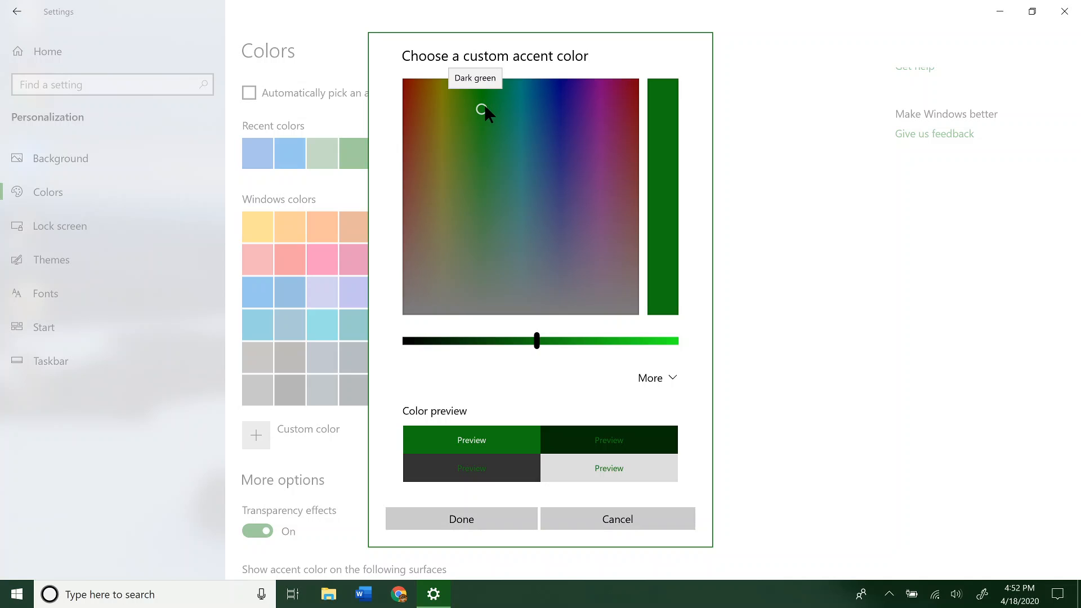
pyautogui.moveTo(482, 109); pyautogui.dragTo(543, 158)
pyautogui.click(518, 165)
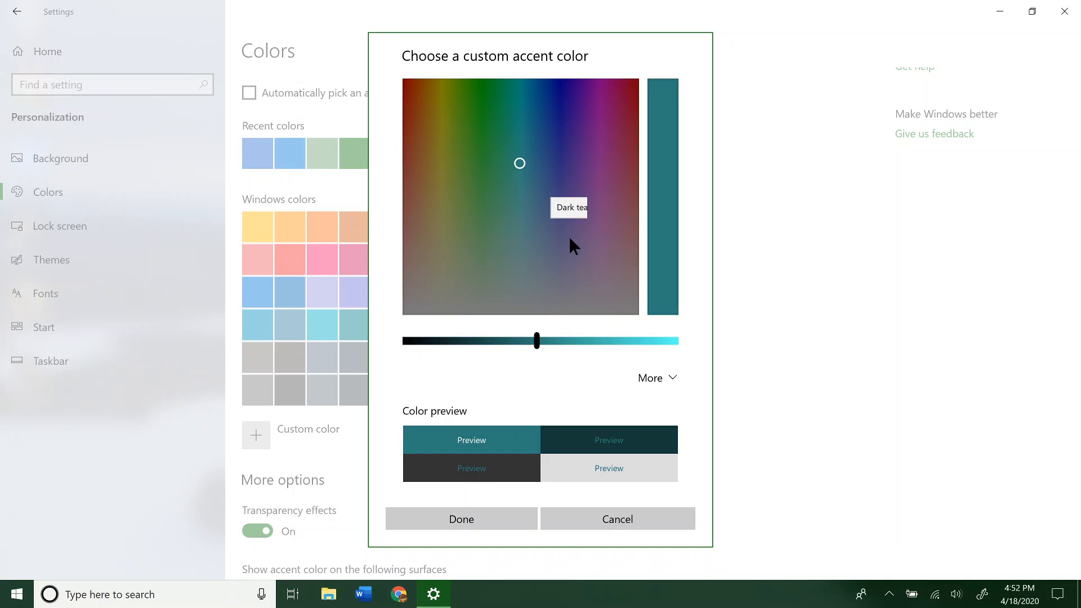
pyautogui.click(576, 227)
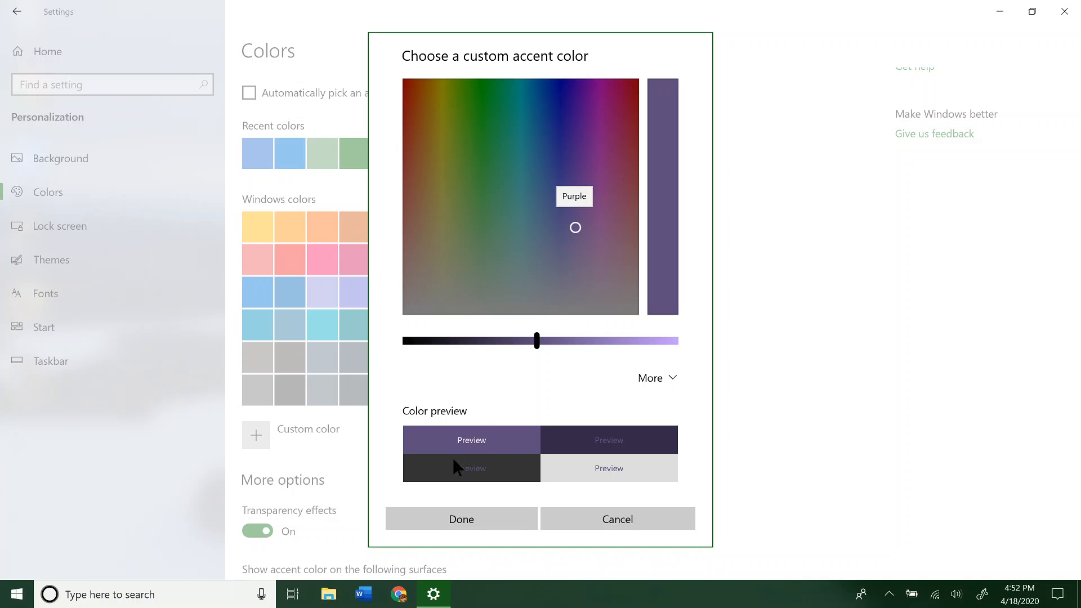
pyautogui.click(606, 517)
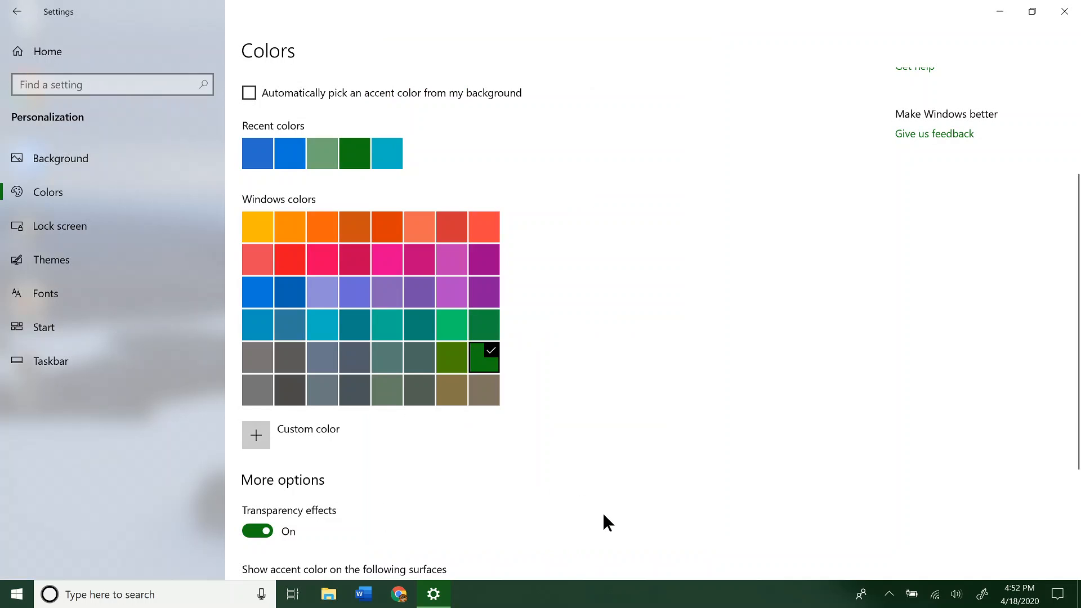
# - Check how the accent color looks in the Colors preview and on the Start menu
pyautogui.scroll(3, 557, 415)
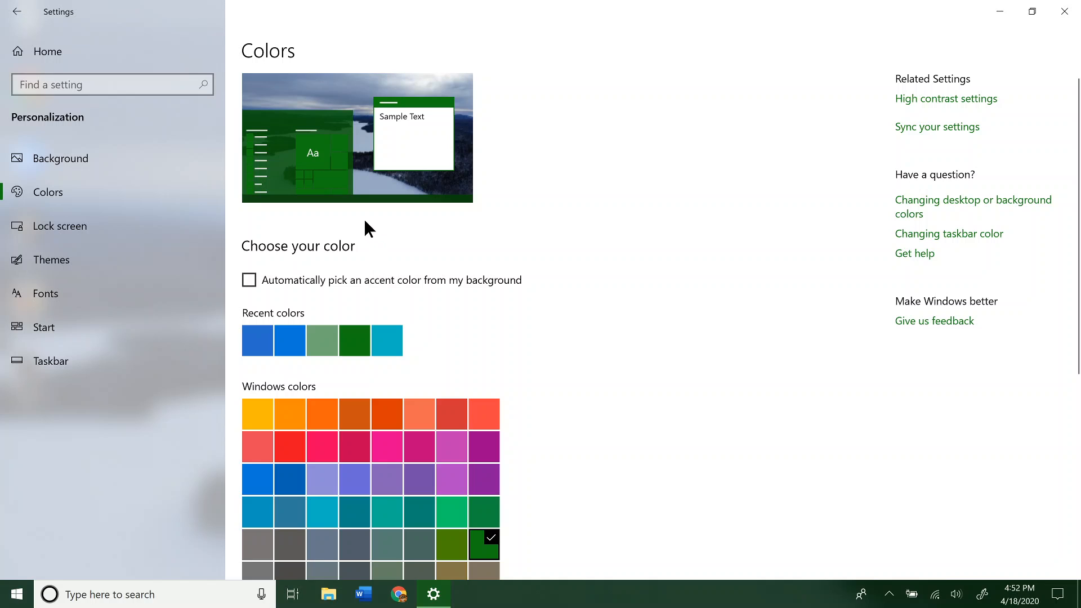
pyautogui.click(17, 594)
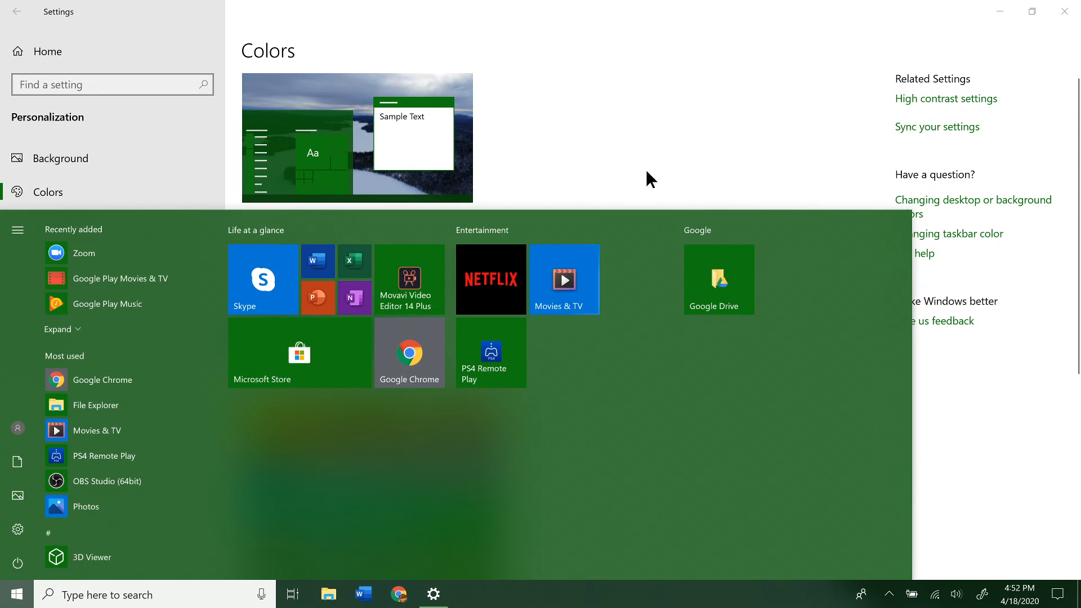
pyautogui.click(650, 66)
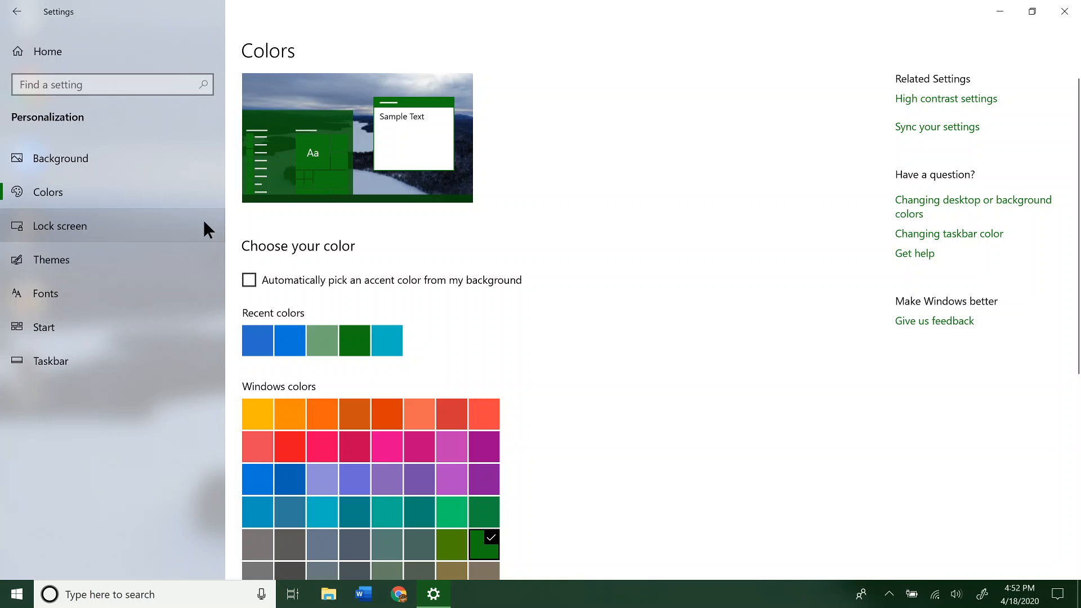
# - Open the Lock screen settings and view the available background types, keeping Picture
pyautogui.click(143, 226)
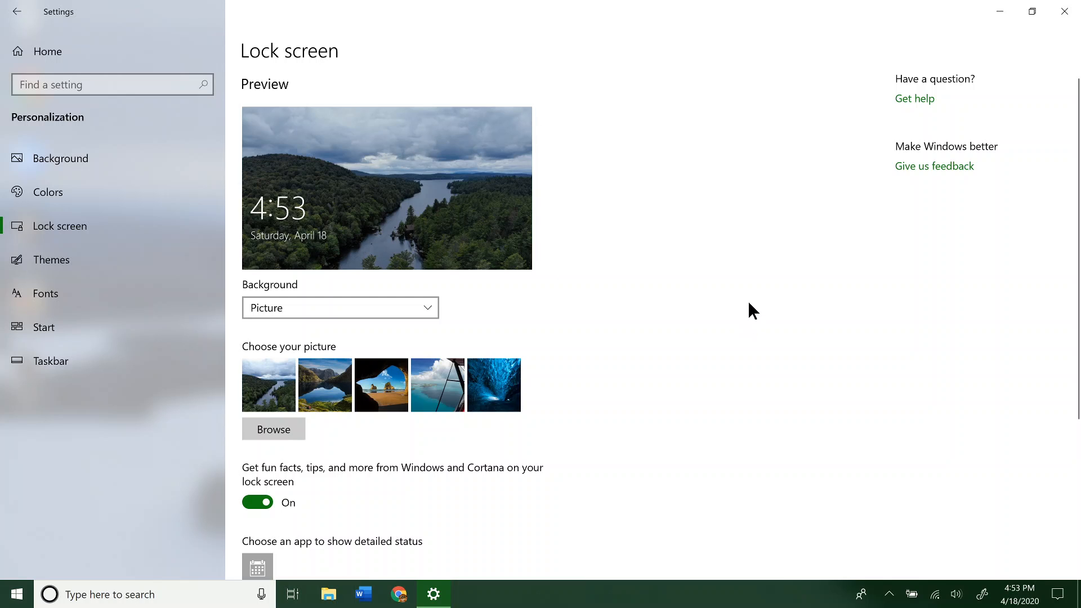
pyautogui.click(428, 309)
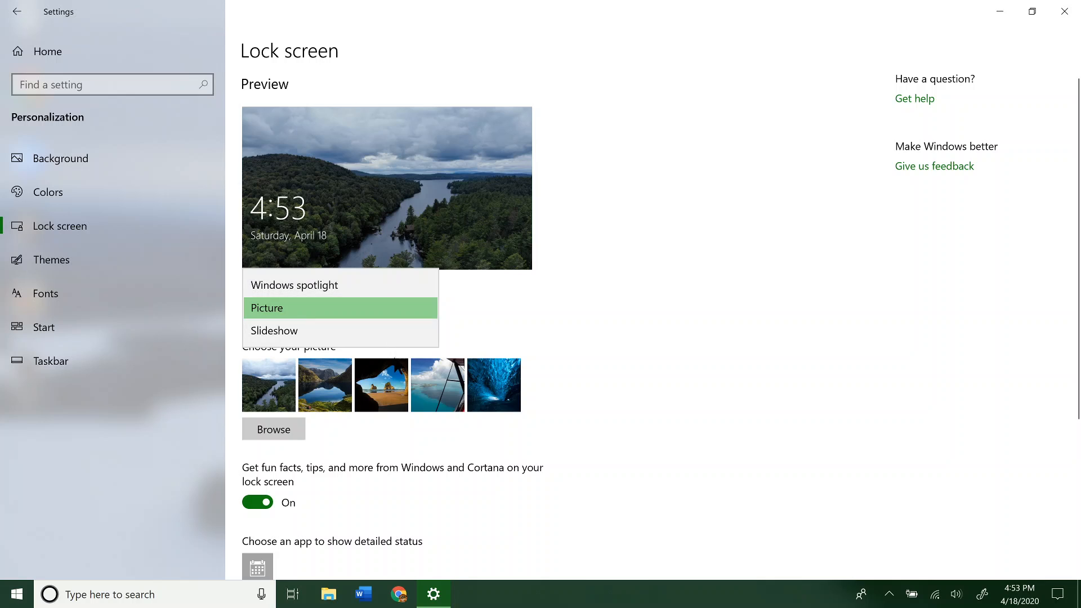
pyautogui.click(565, 306)
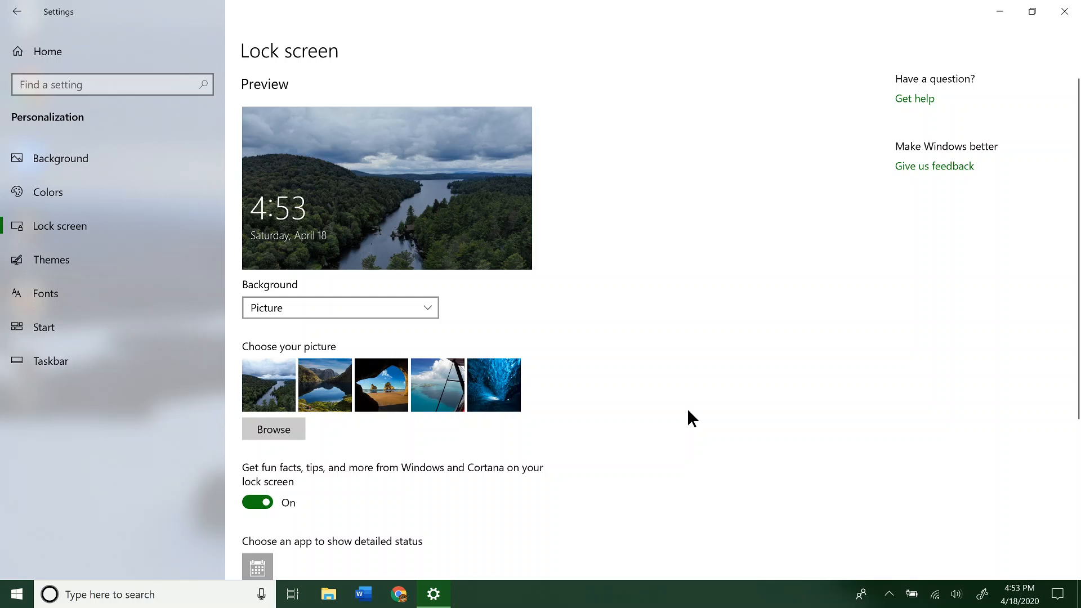
# - Turn off fun facts, tips, and more from Windows and Cortana on the lock screen
pyautogui.scroll(-1, 692, 418)
pyautogui.scroll(-2, 484, 381)
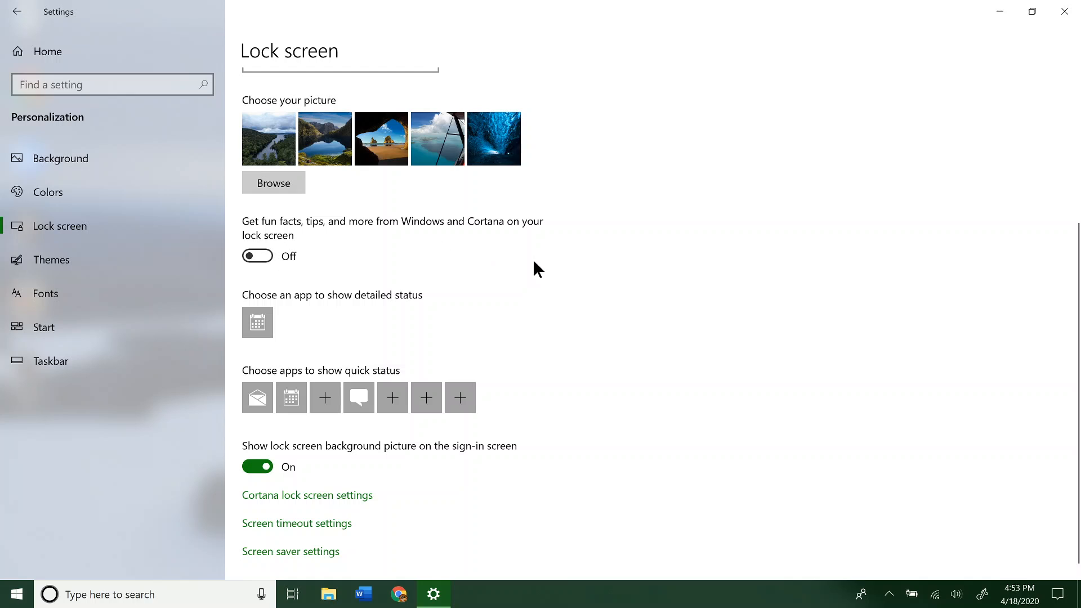
pyautogui.scroll(-1, 535, 262)
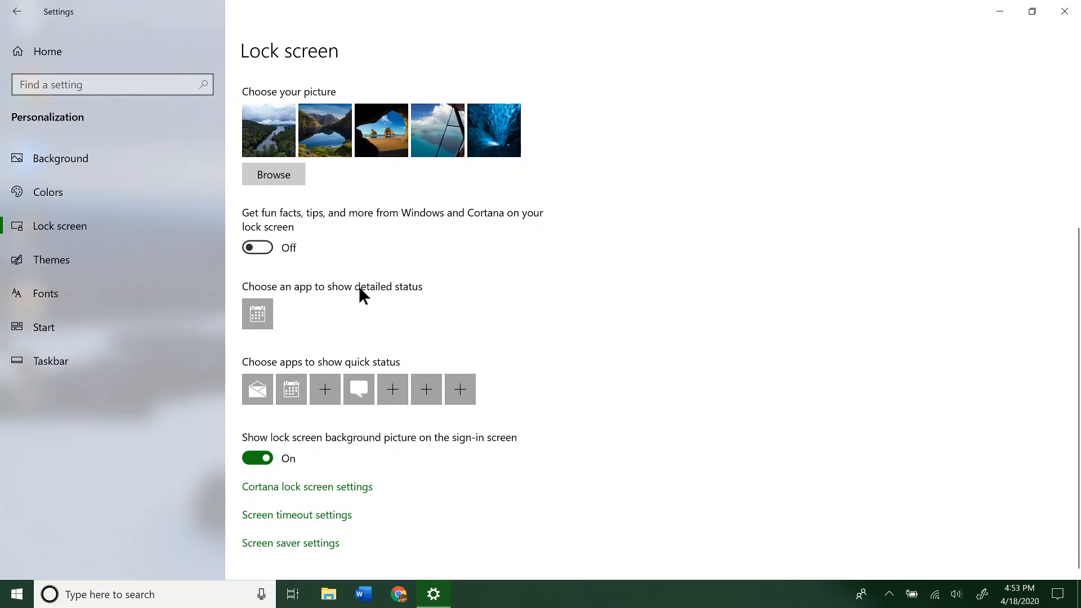
# - View the apps available for the lock screen's quick status slots, leaving the current choices in place
pyautogui.click(288, 386)
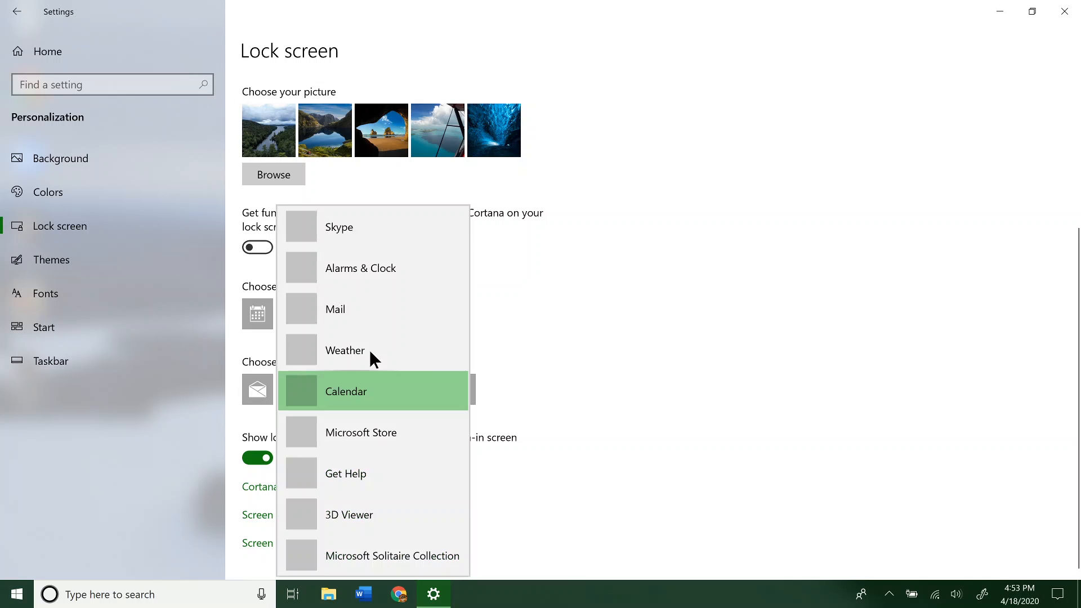
pyautogui.click(406, 401)
pyautogui.click(325, 391)
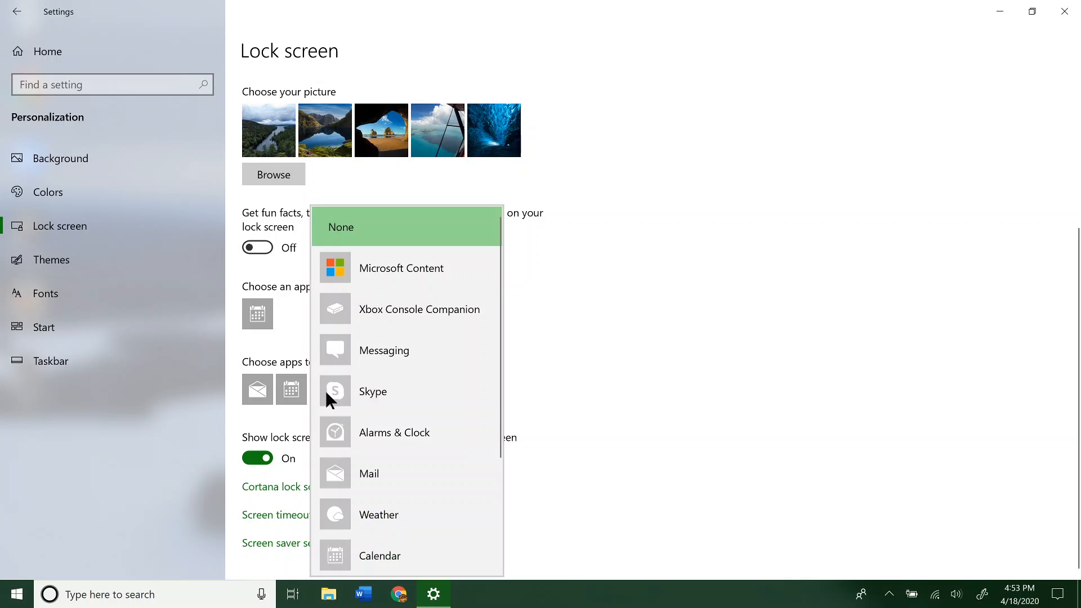
pyautogui.click(711, 249)
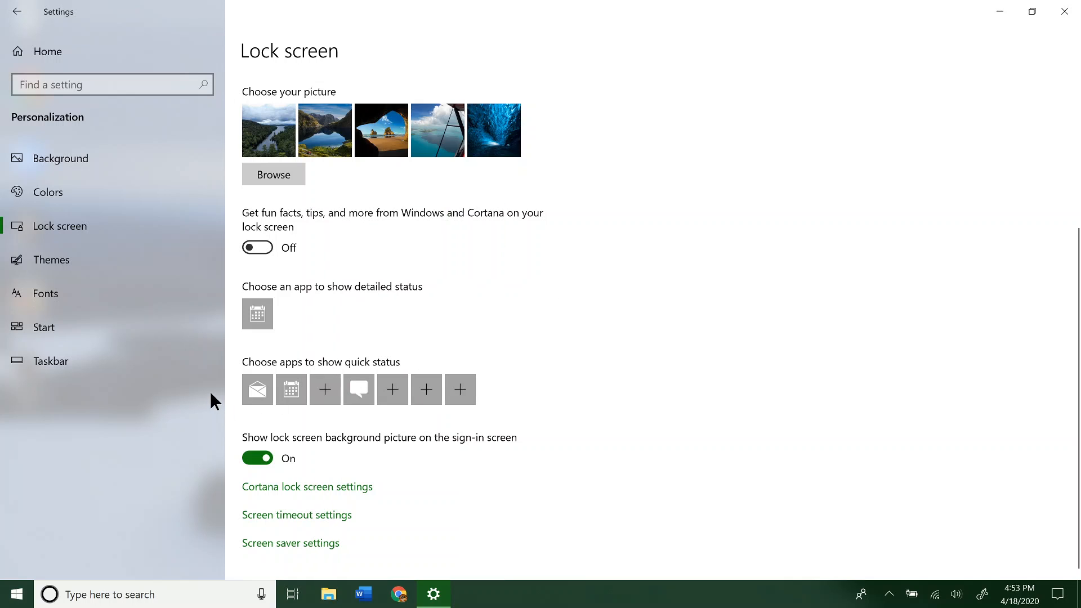
pyautogui.click(253, 384)
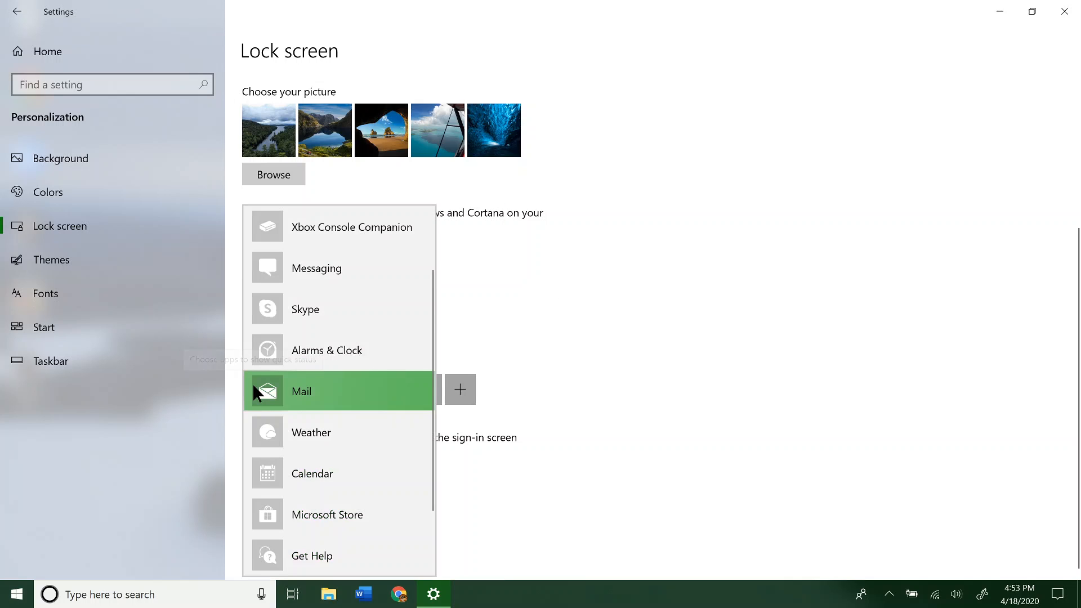
pyautogui.scroll(-2, 338, 428)
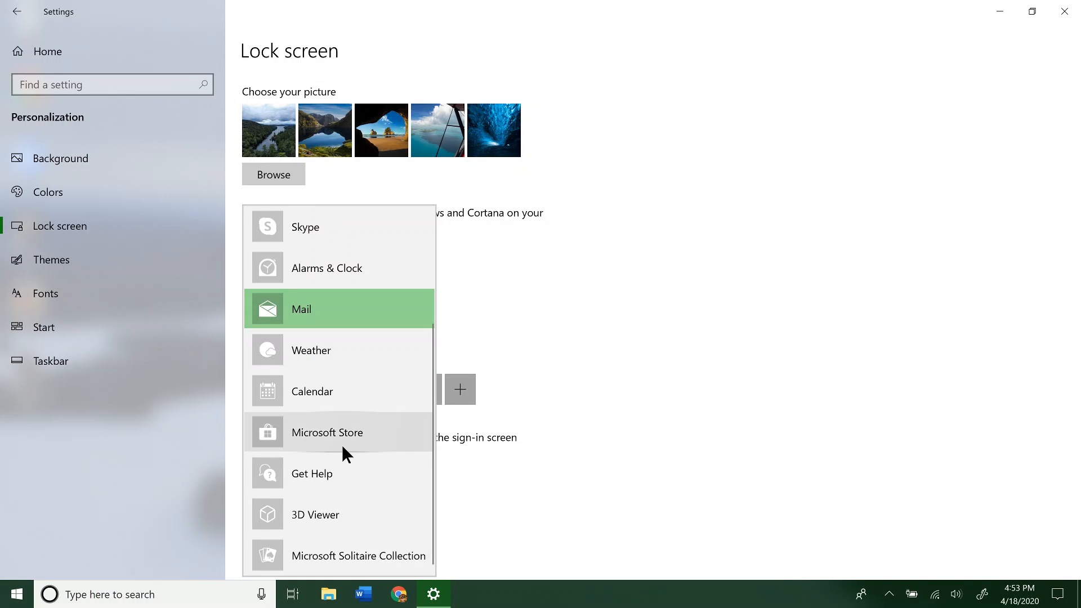
pyautogui.click(614, 395)
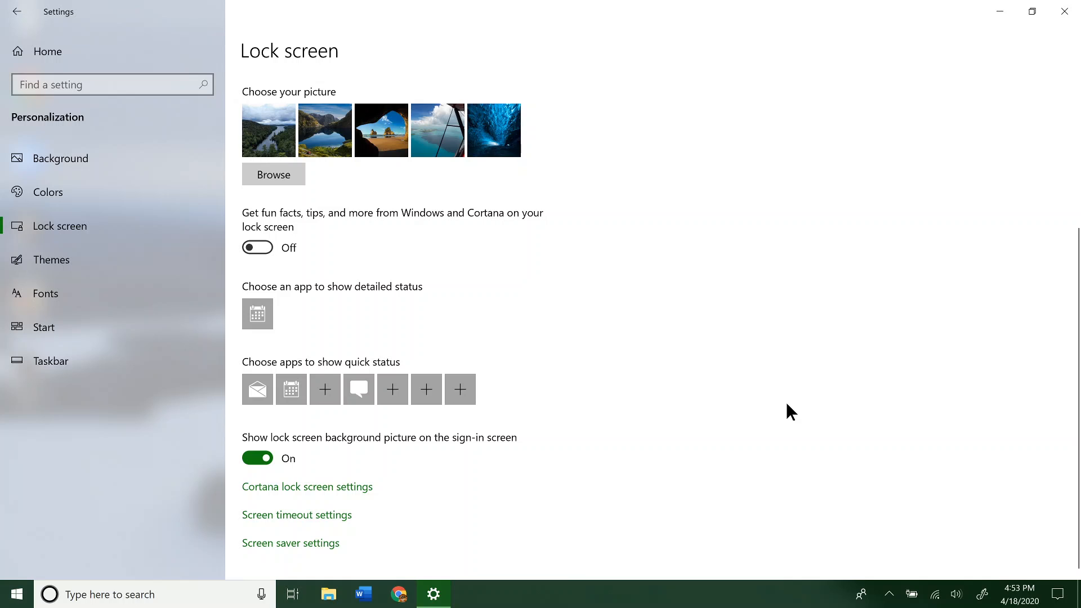
pyautogui.scroll(4, 787, 401)
pyautogui.scroll(1, 787, 401)
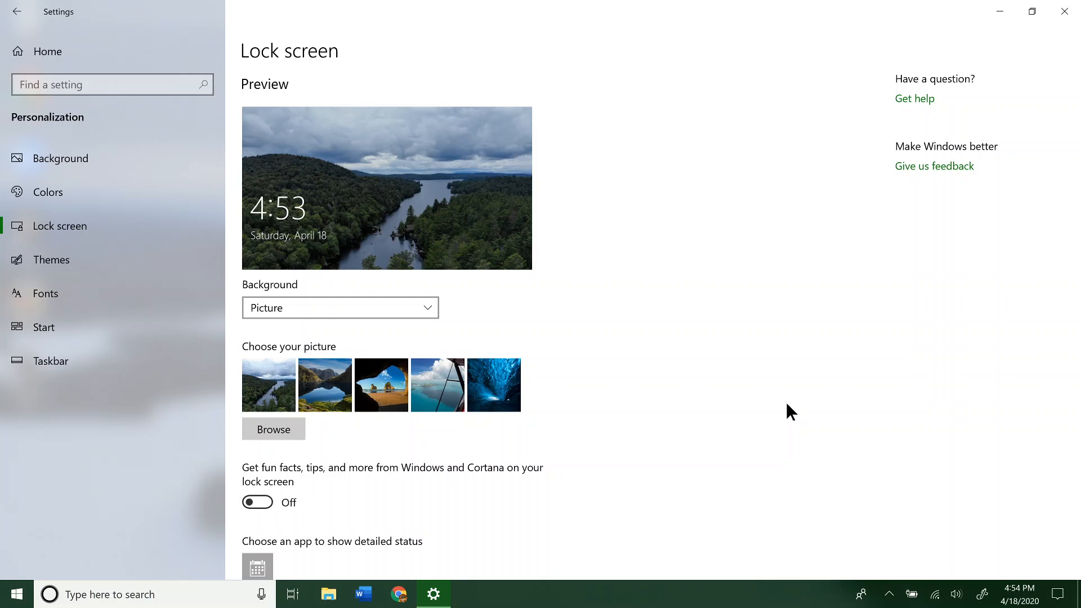
pyautogui.scroll(-5, 787, 404)
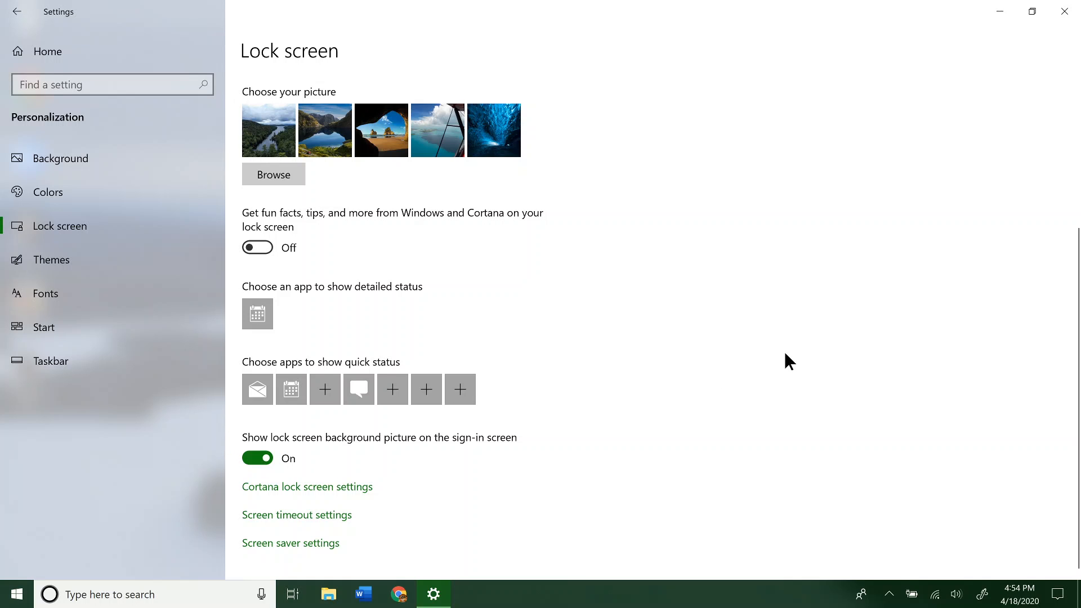
pyautogui.scroll(5, 784, 352)
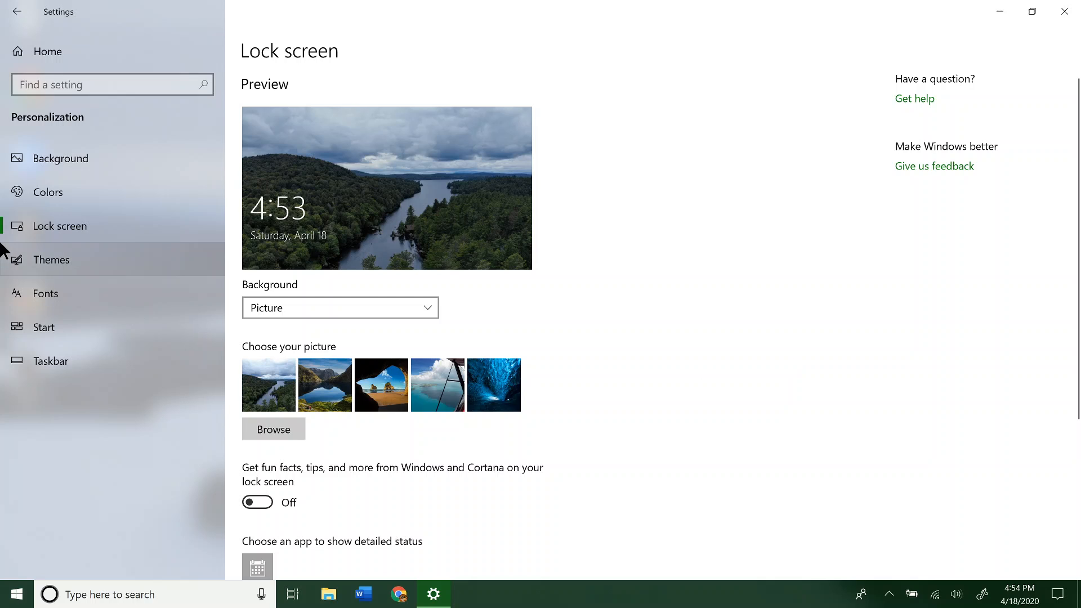
# - Open the Themes settings and save the current custom theme as "Theme 1"
pyautogui.click(53, 258)
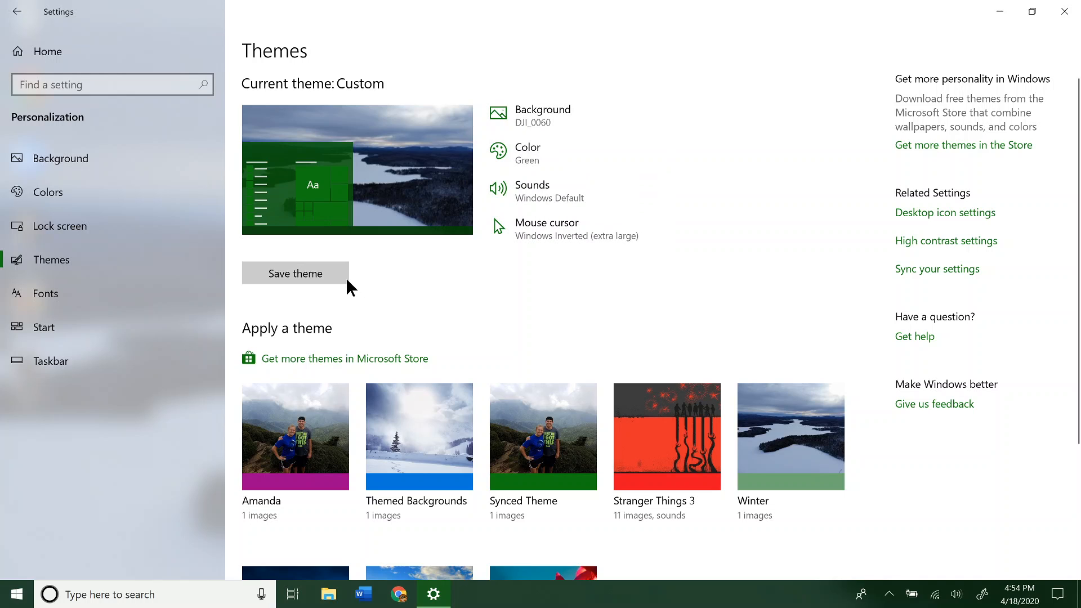
pyautogui.click(329, 274)
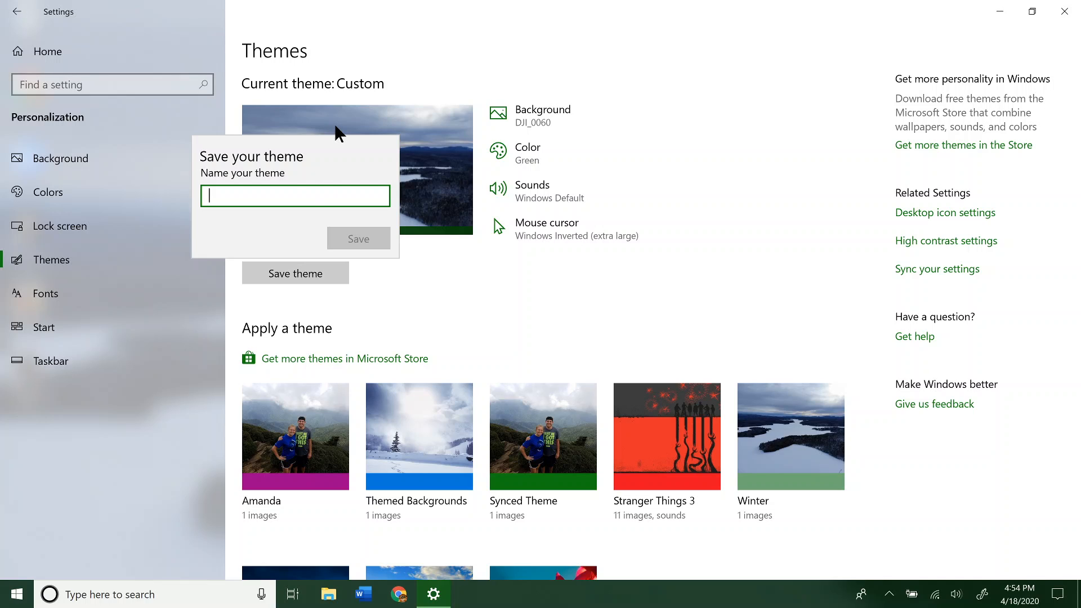
pyautogui.write('Theme 1')
pyautogui.click(357, 237)
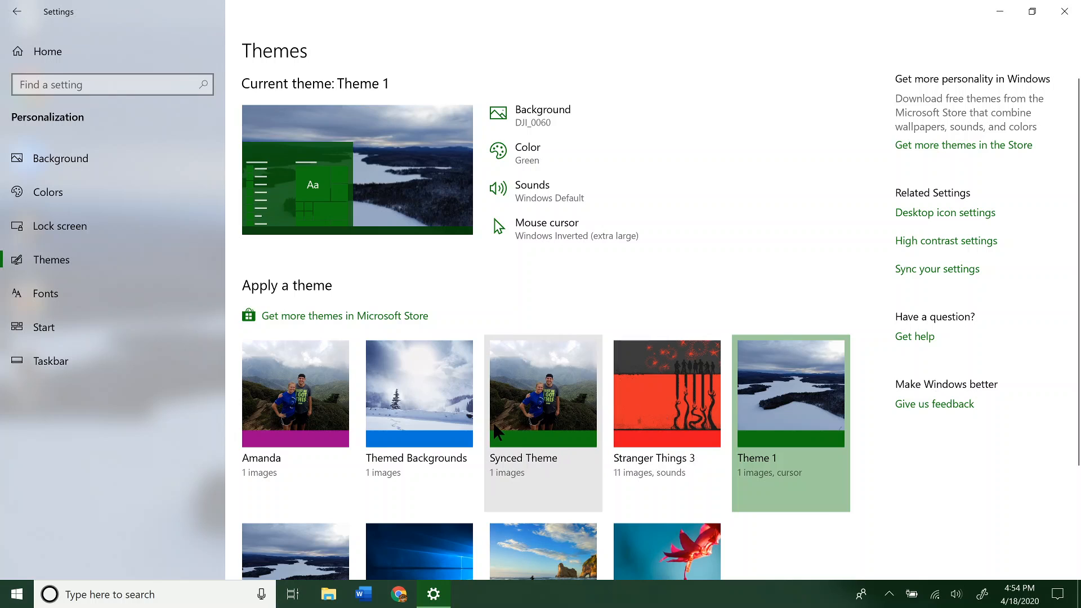
# - Try the Winter theme, and switch back to Theme 1
pyautogui.scroll(-3, 492, 421)
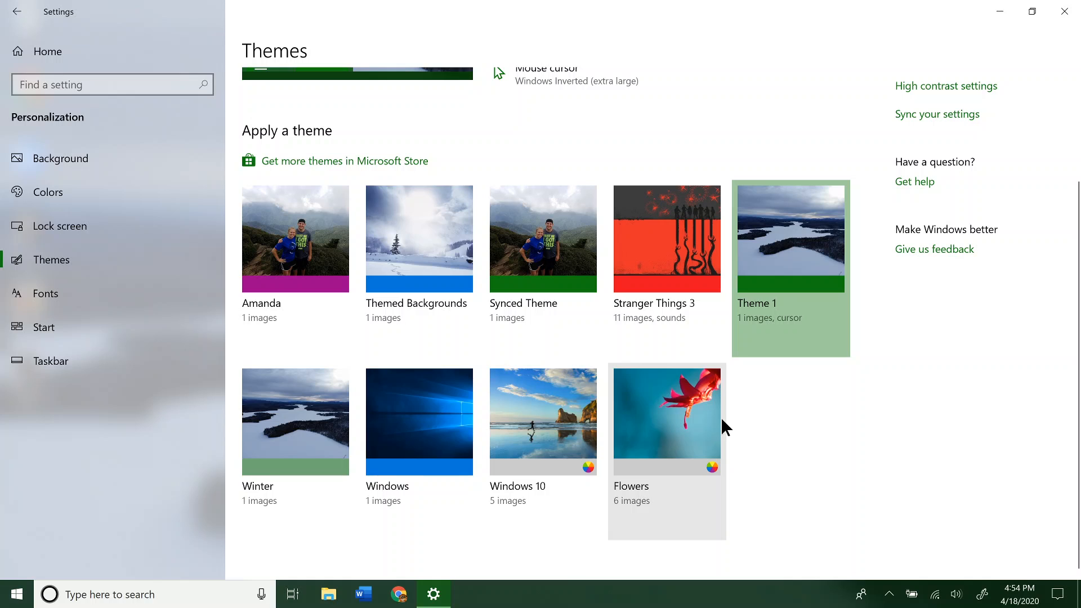
pyautogui.click(310, 422)
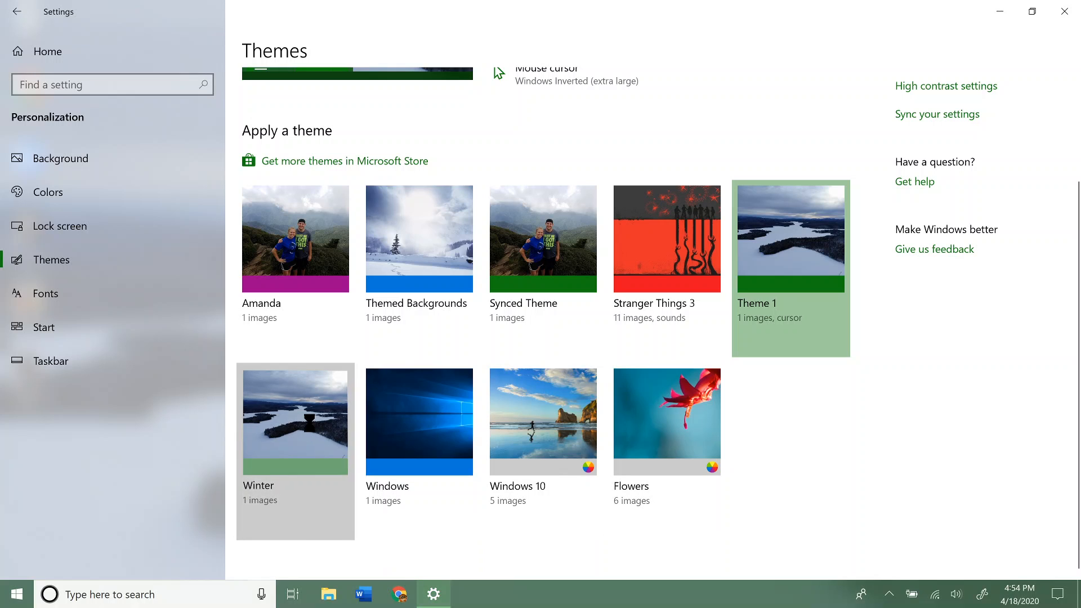
pyautogui.scroll(3, 722, 388)
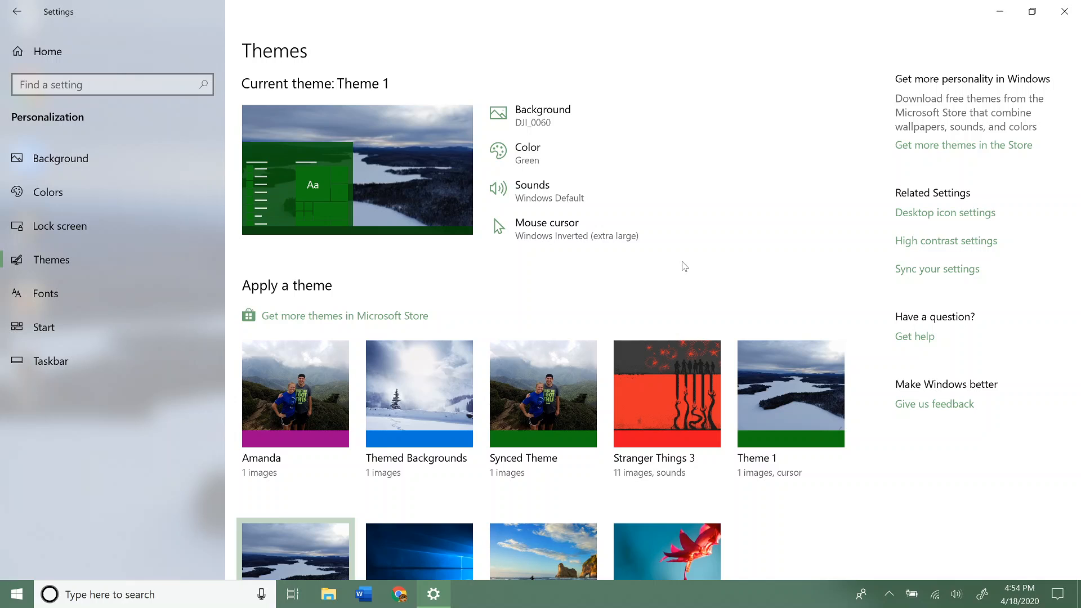
pyautogui.click(794, 364)
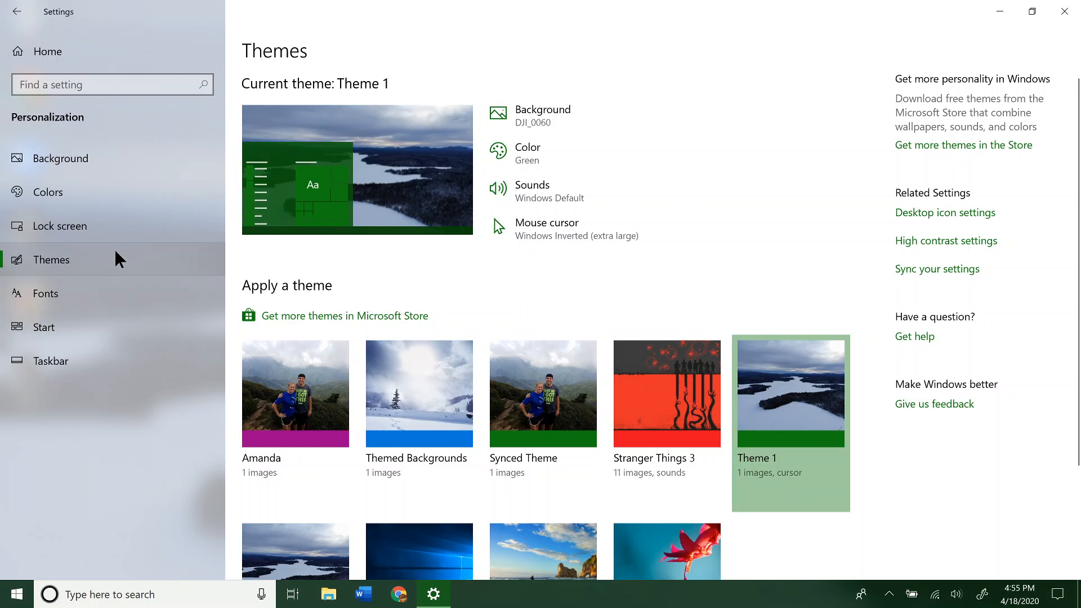
# - Look through the Start, Taskbar, Background, Themes and Colors settings pages, and return to Background
pyautogui.click(84, 327)
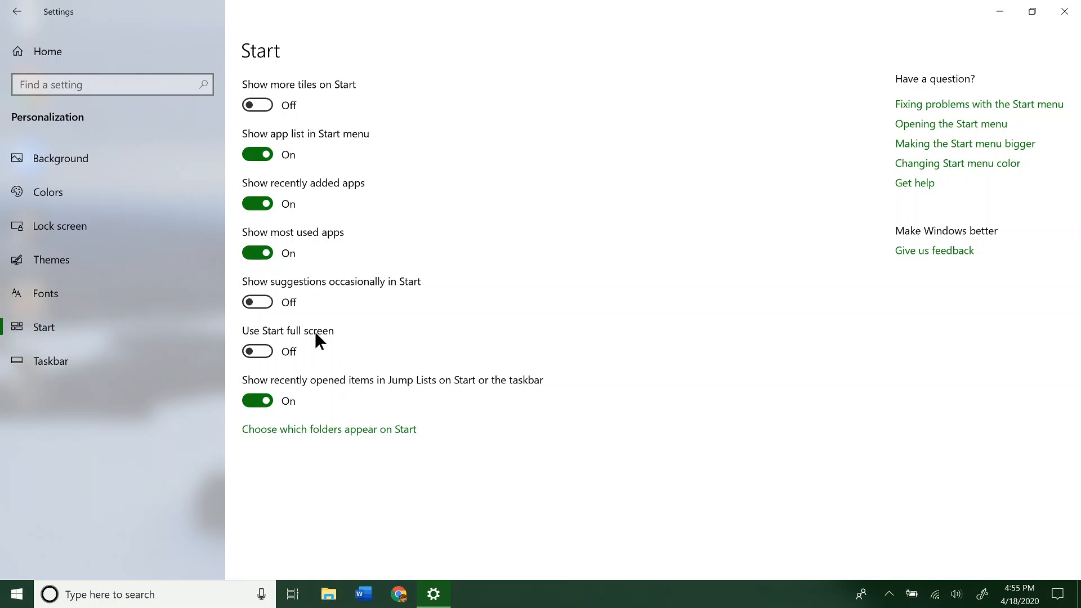
pyautogui.click(109, 356)
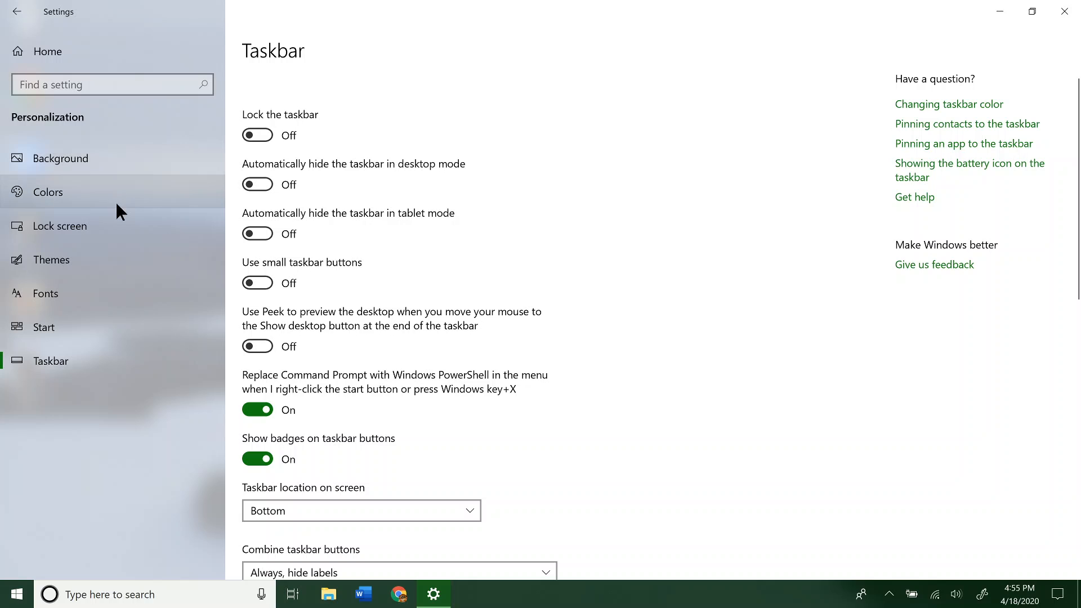
pyautogui.click(124, 169)
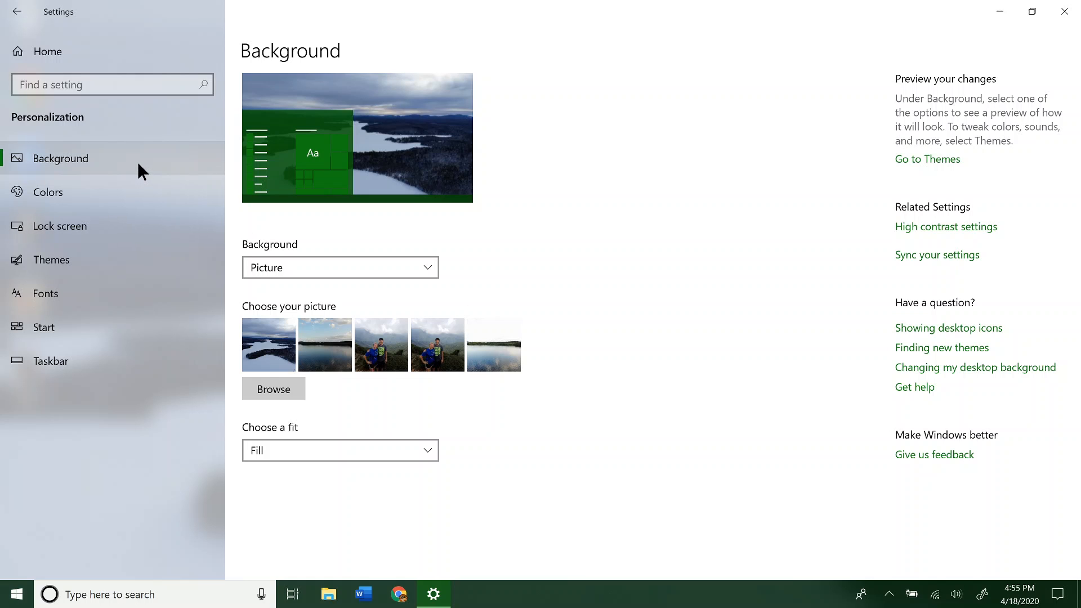
pyautogui.click(123, 253)
pyautogui.scroll(-3, 509, 221)
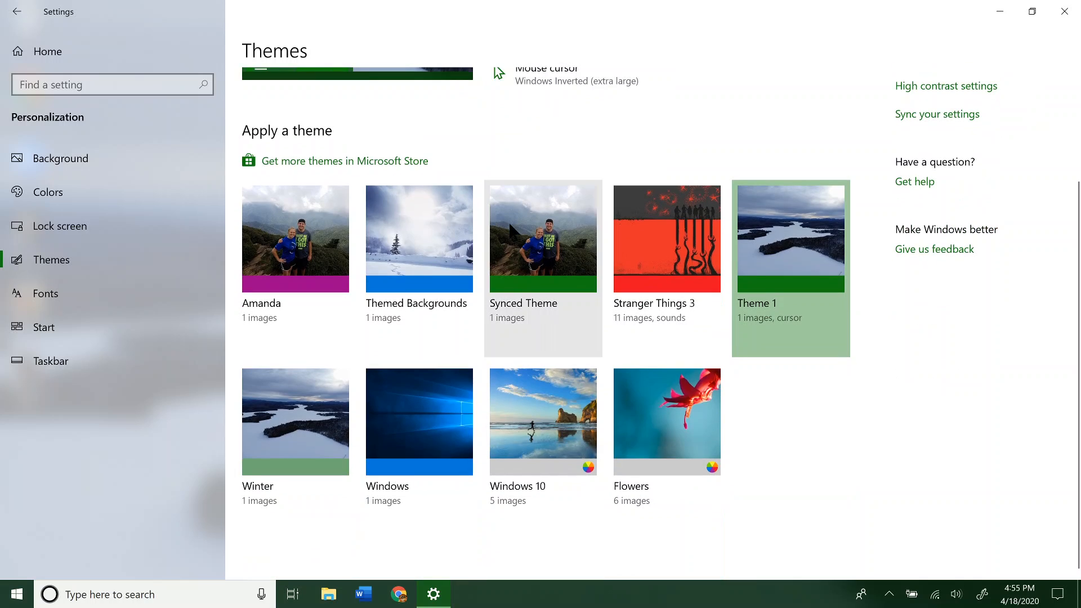
pyautogui.scroll(3, 510, 228)
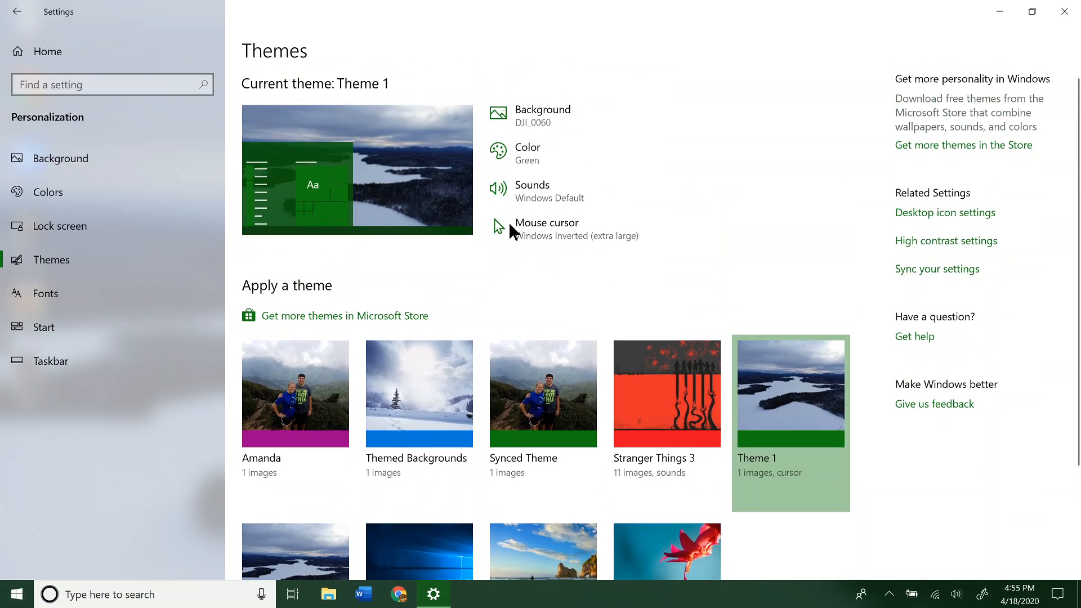
pyautogui.click(86, 190)
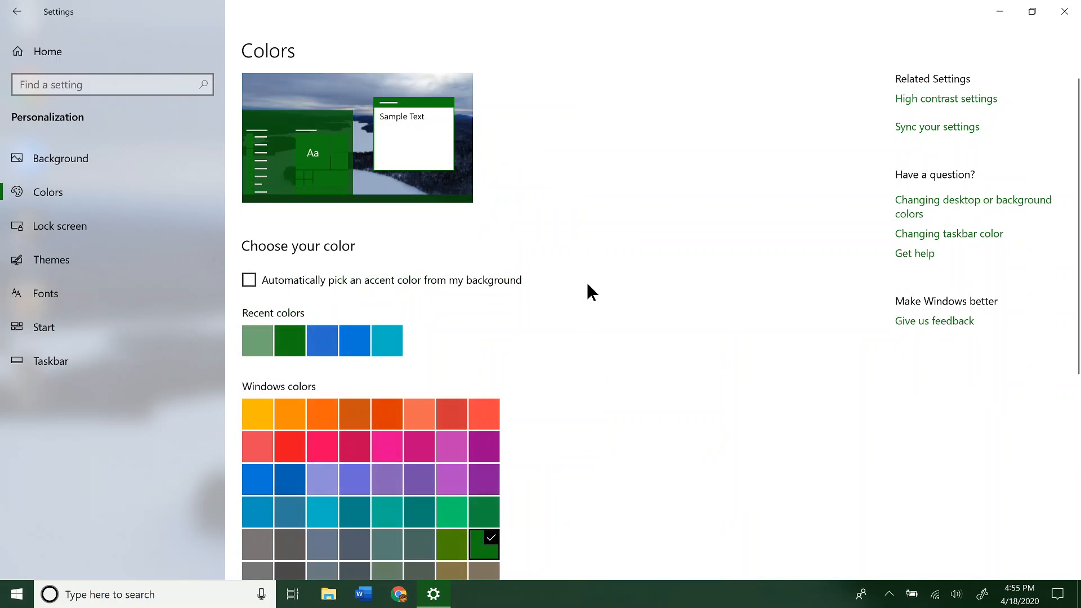
pyautogui.scroll(-5, 588, 284)
pyautogui.scroll(6, 589, 285)
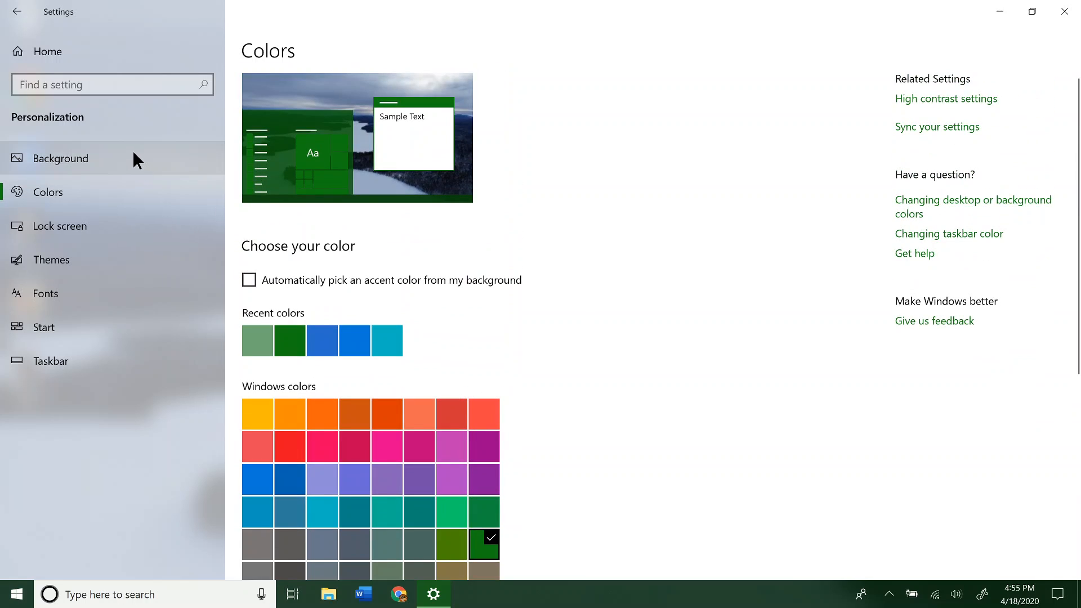
pyautogui.click(134, 153)
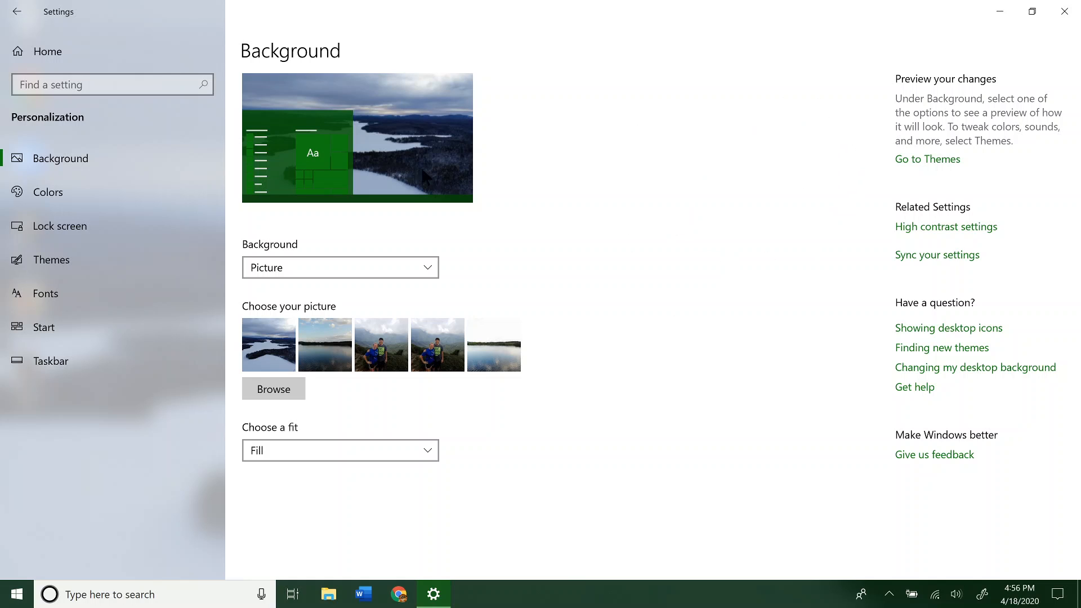
# - In the Colors settings, compare the Dark and Light default app modes, and set the mode to Dark
pyautogui.click(106, 196)
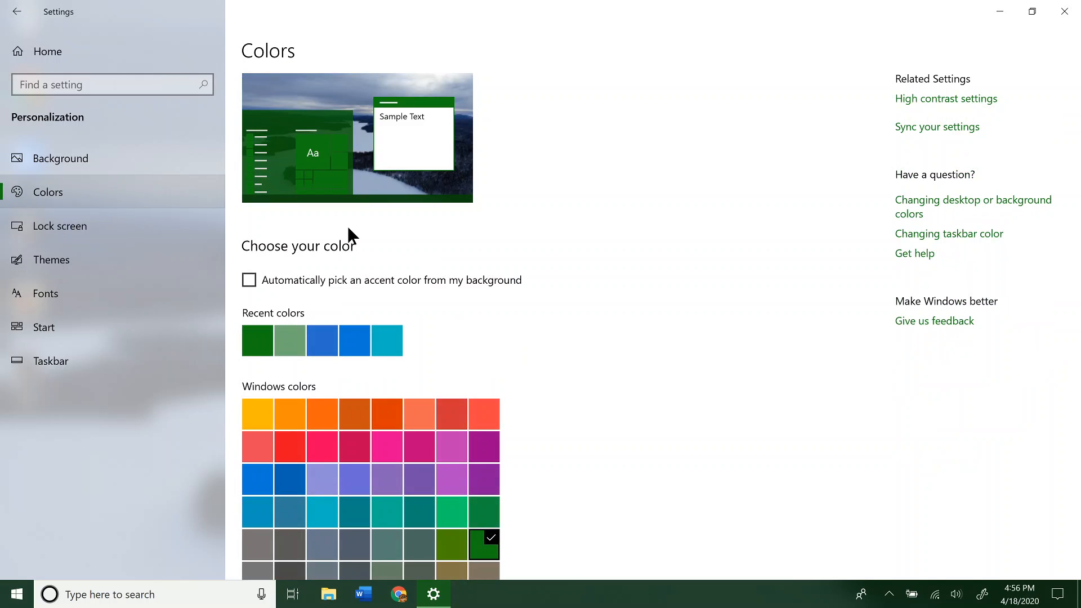
pyautogui.scroll(-2, 648, 307)
pyautogui.scroll(-6, 651, 307)
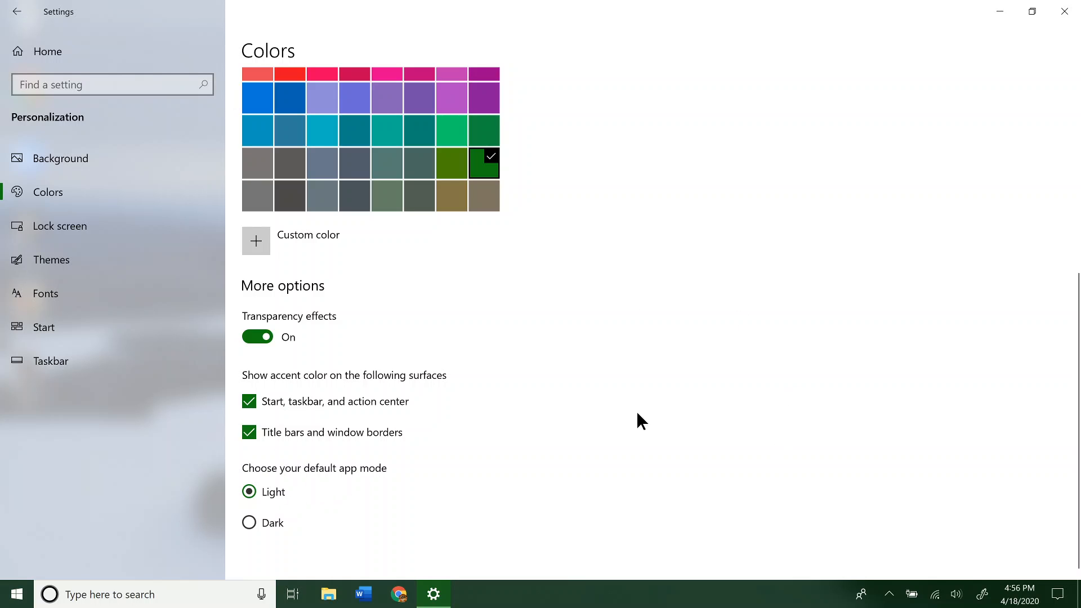
pyautogui.click(252, 522)
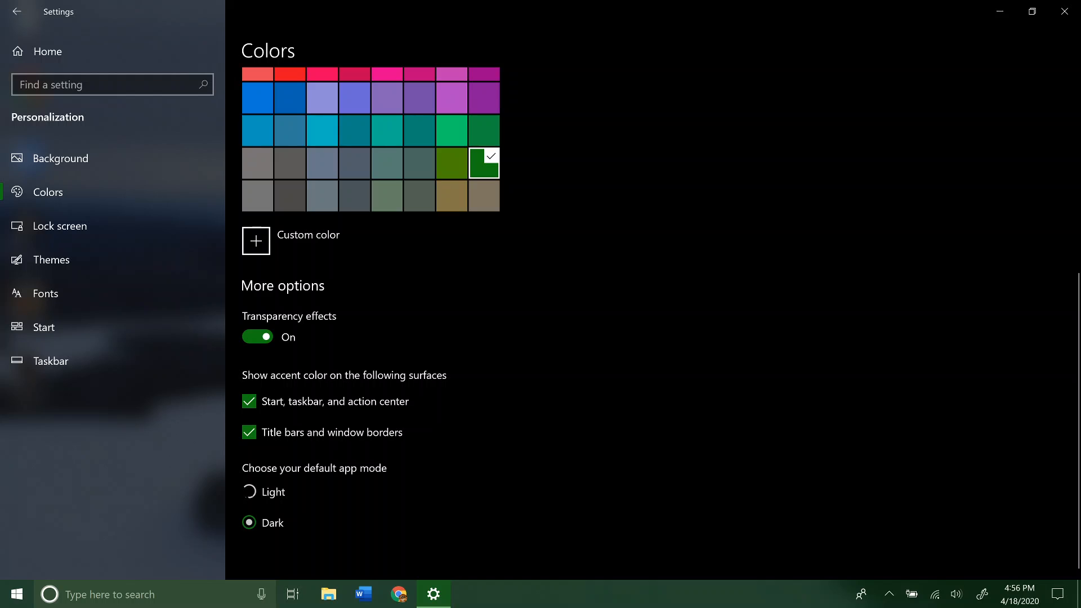
pyautogui.click(247, 492)
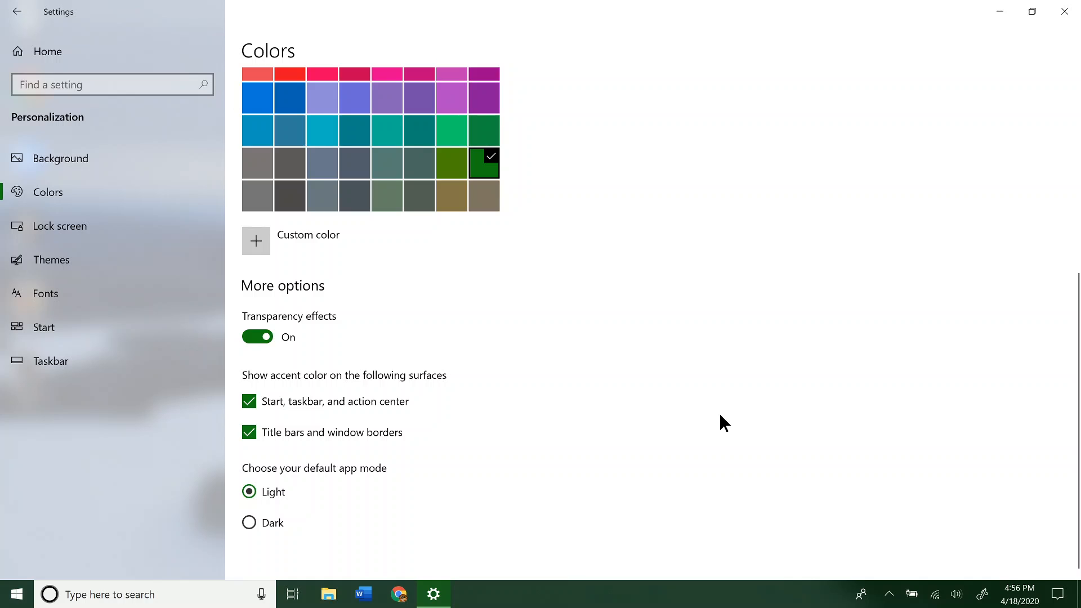
pyautogui.click(247, 520)
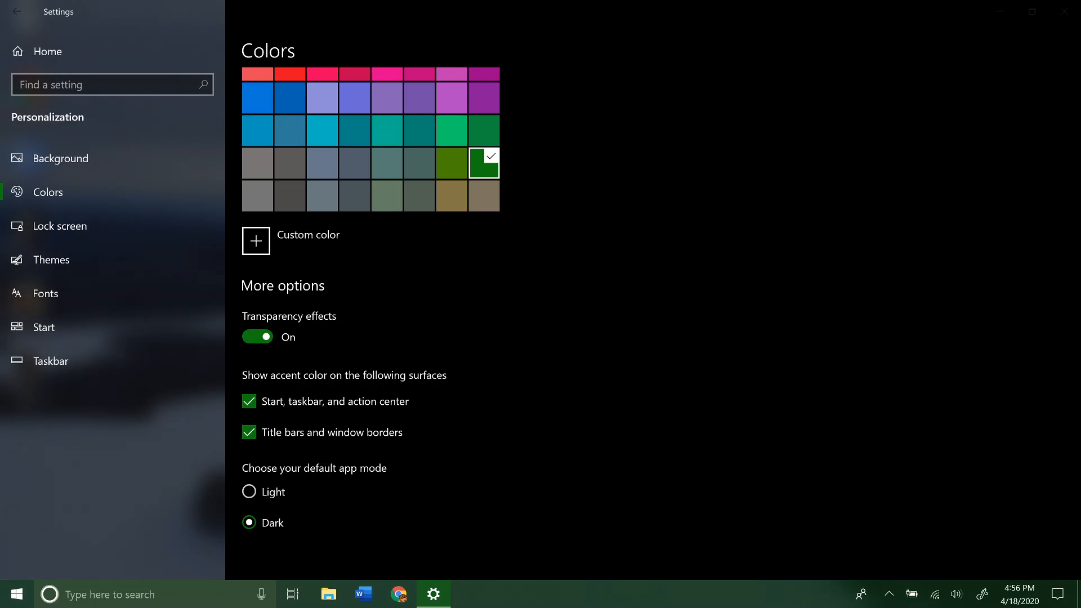
# - Check how the Dark app mode looks in the preview and across the Colors page
pyautogui.scroll(5, 371, 315)
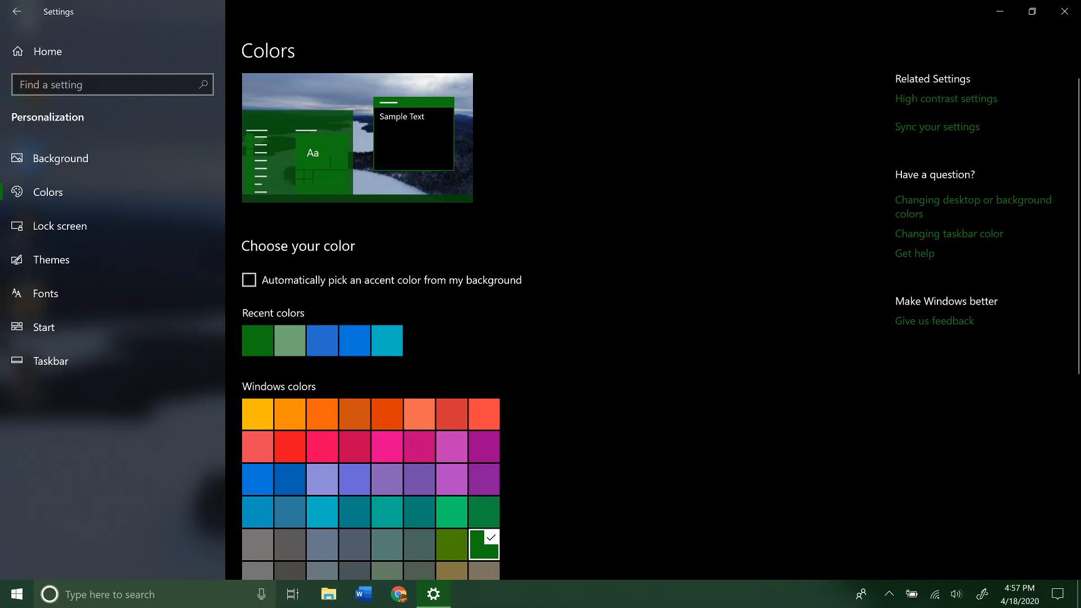
pyautogui.scroll(-5, 540, 324)
pyautogui.scroll(5, 540, 324)
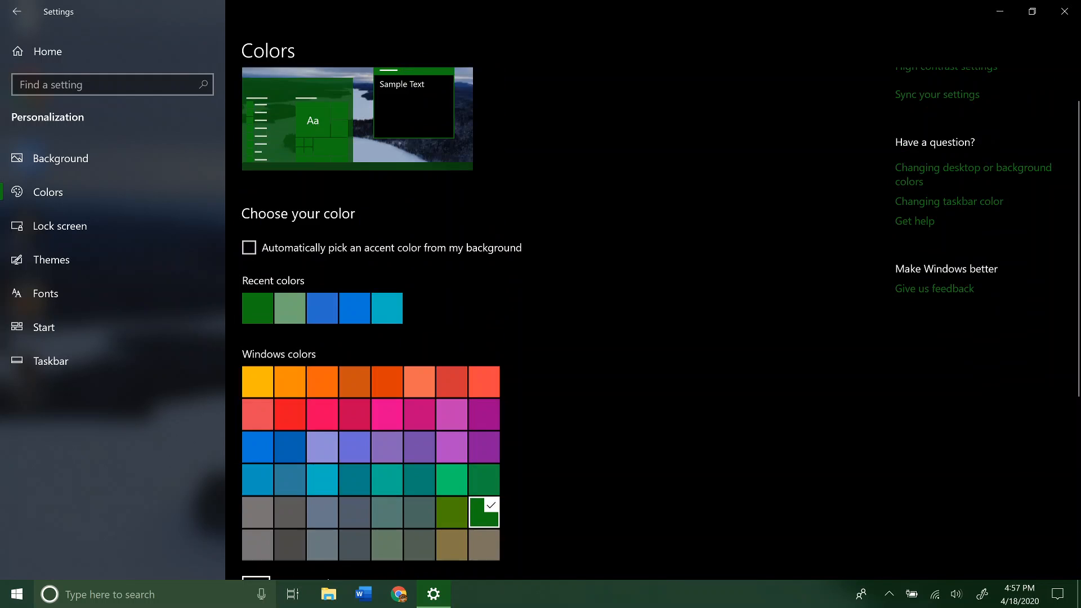